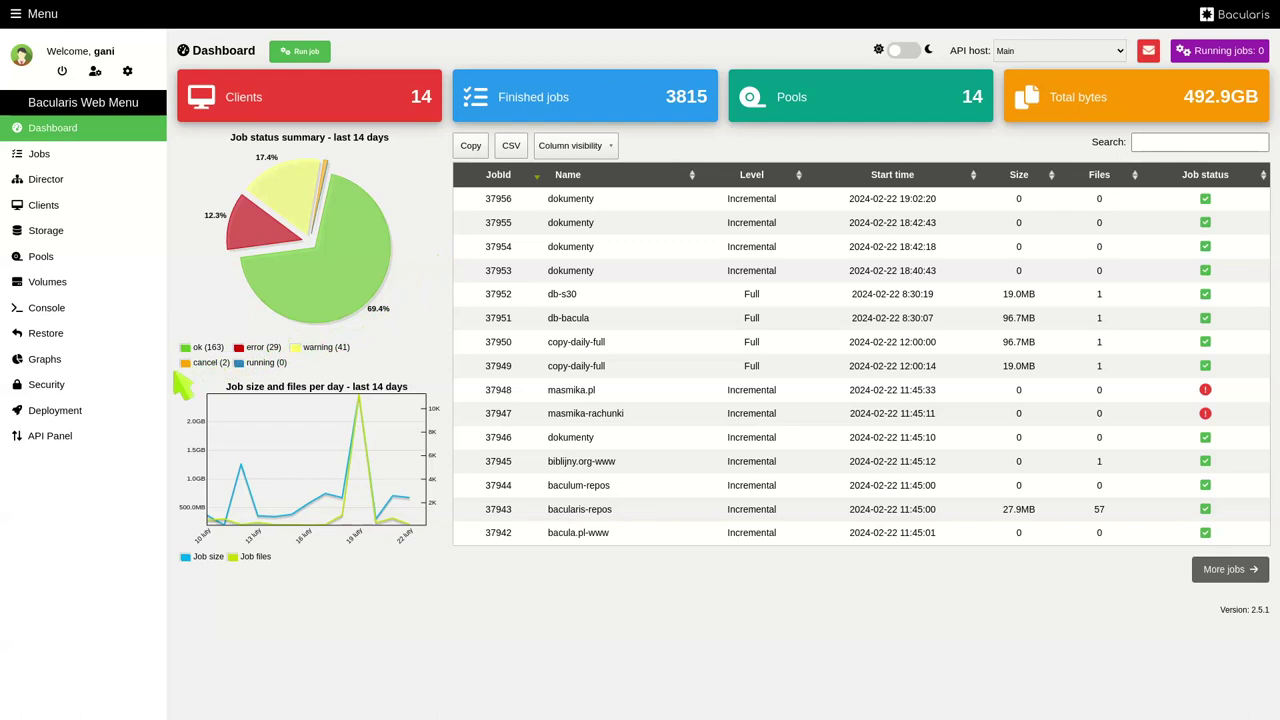
Bring up the Security Users list showing eight accounts with roles, API hosts and status.
left_click(56, 386)
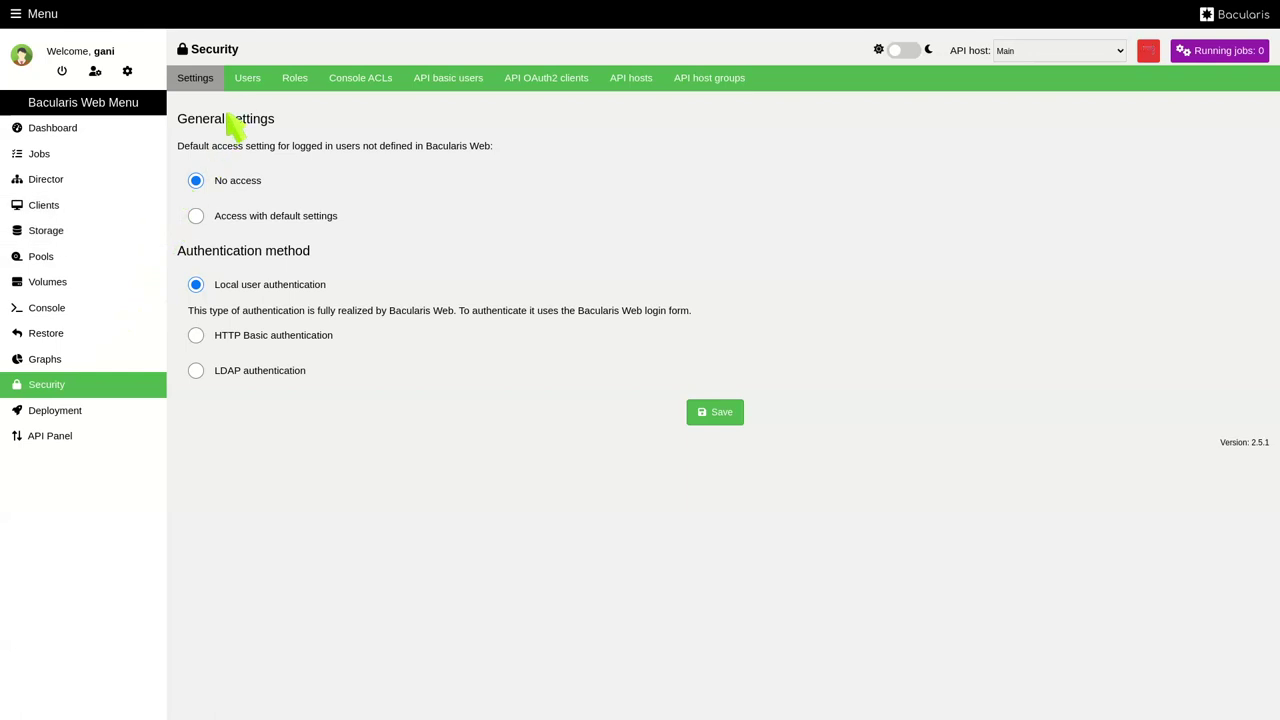
left_click(245, 82)
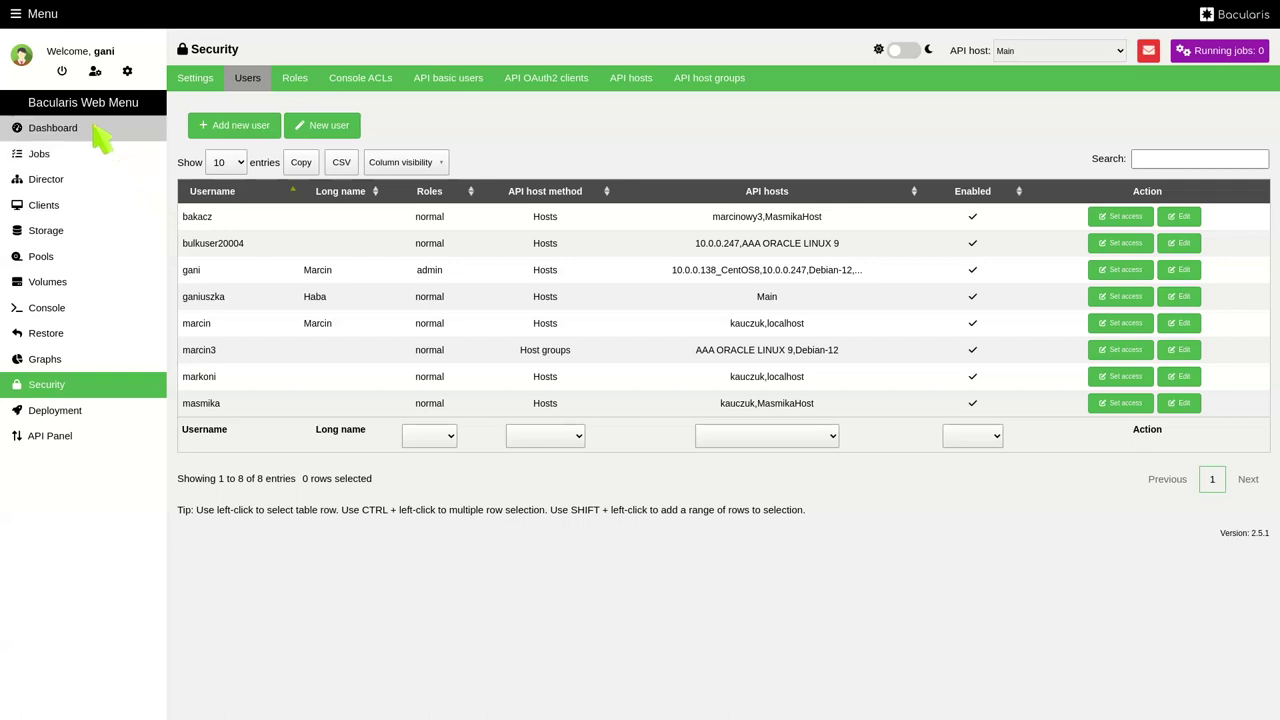
Sign out, then log in as the test user on the kauczuk API host.
left_click(62, 72)
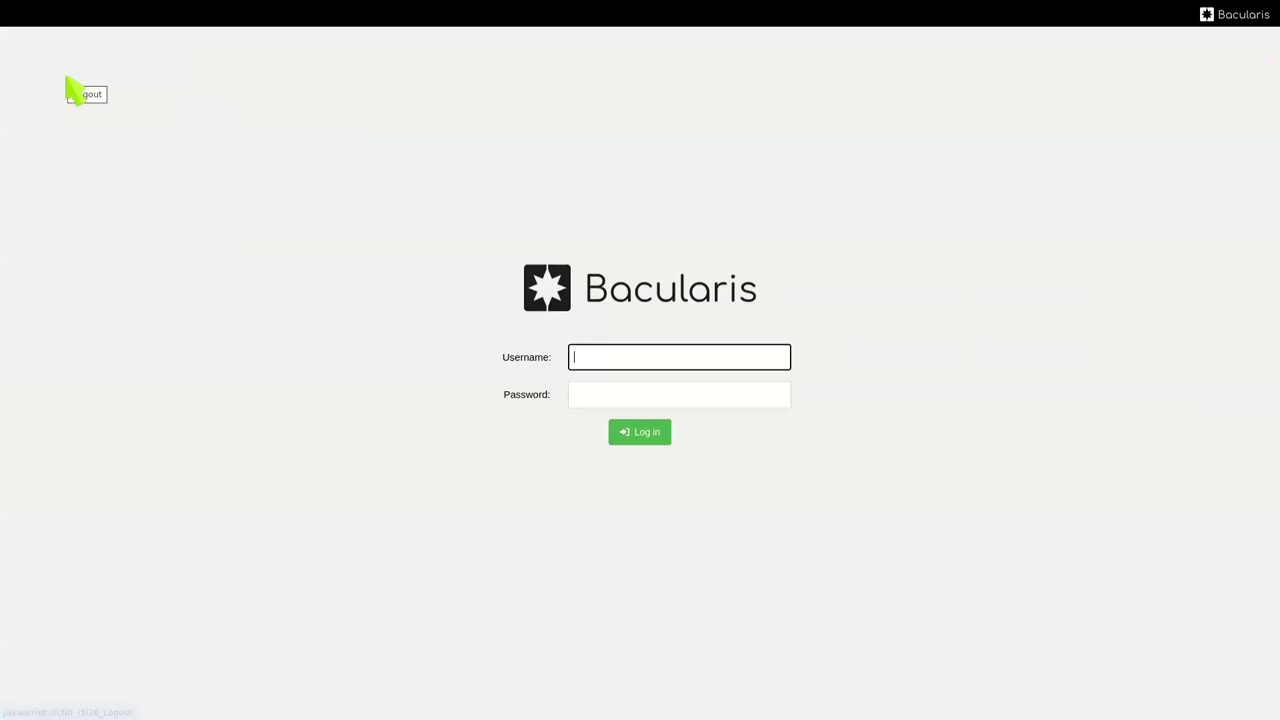
type("masmika")
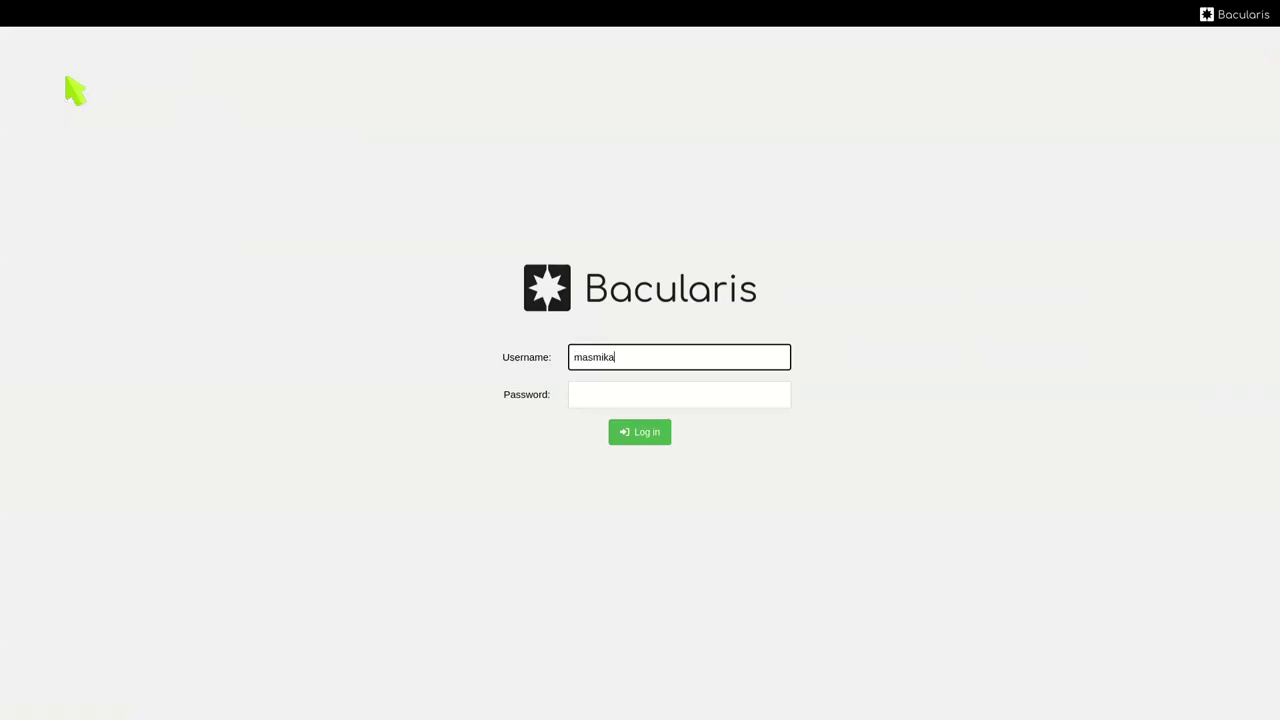
key("Tab")
type("a")
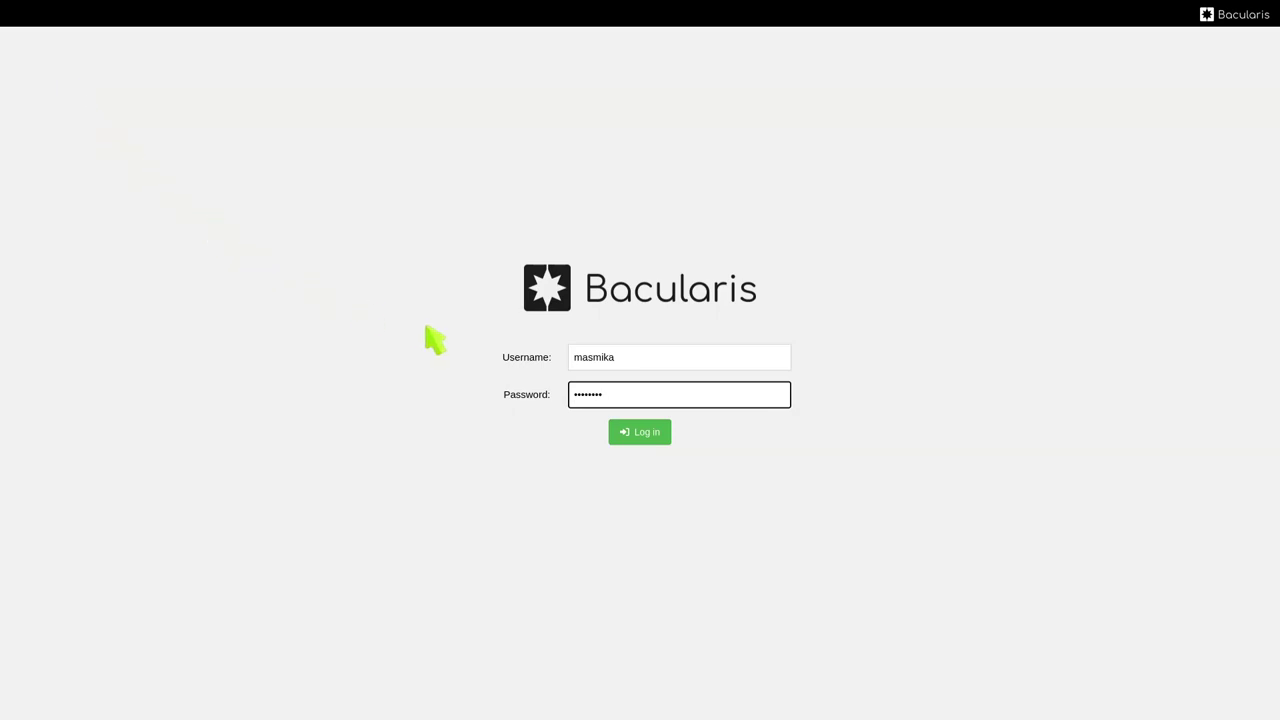
left_click(636, 432)
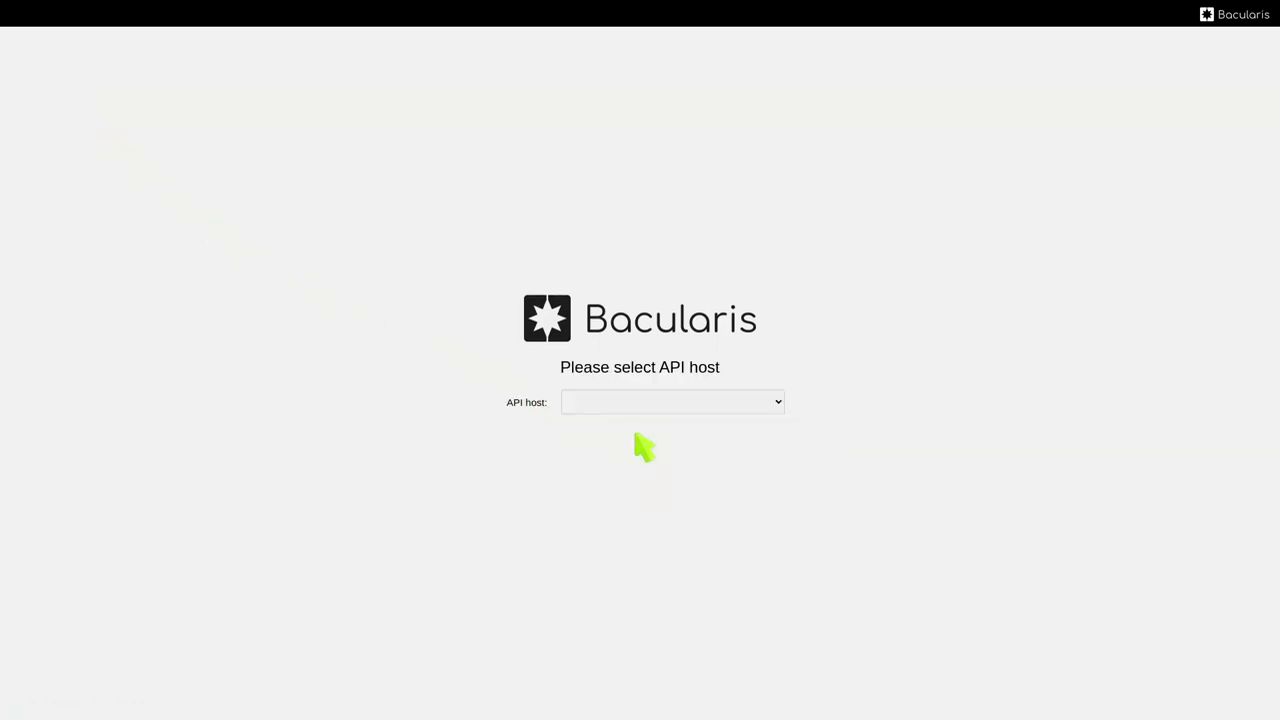
left_click(648, 406)
left_click(645, 438)
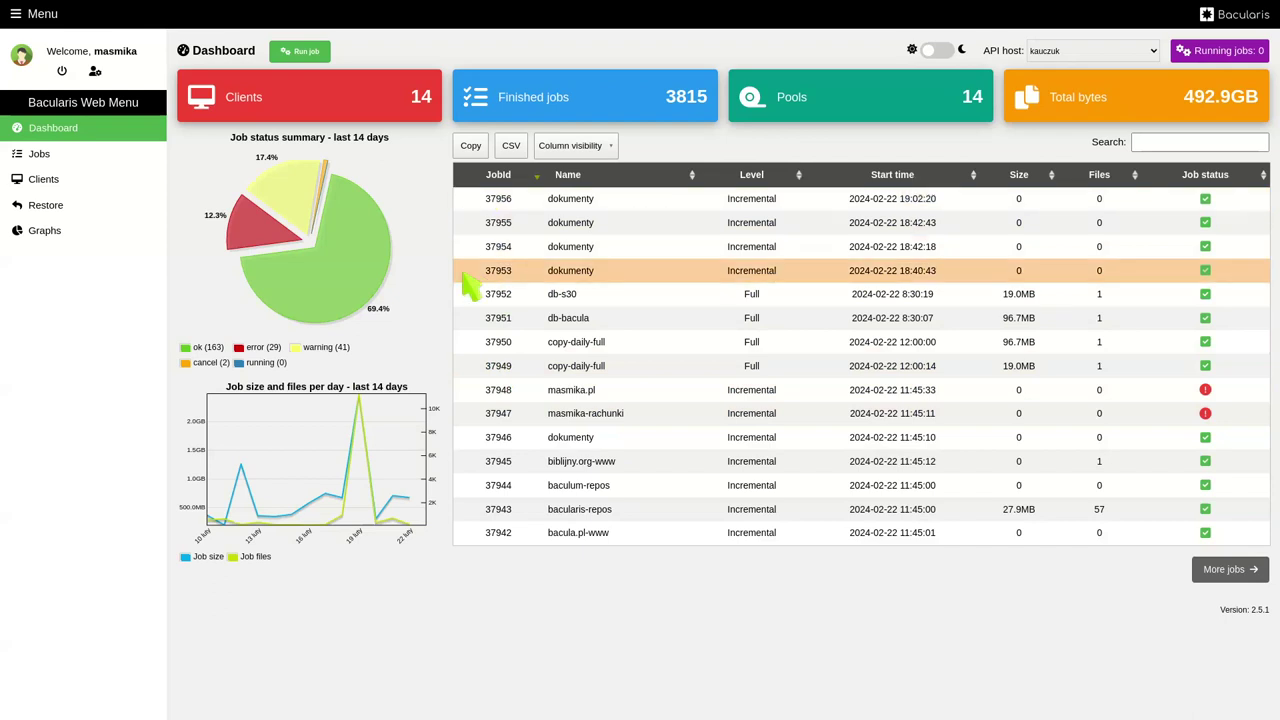
Browse the Jobs and Clients lists as the test user, then sign out.
left_click(130, 158)
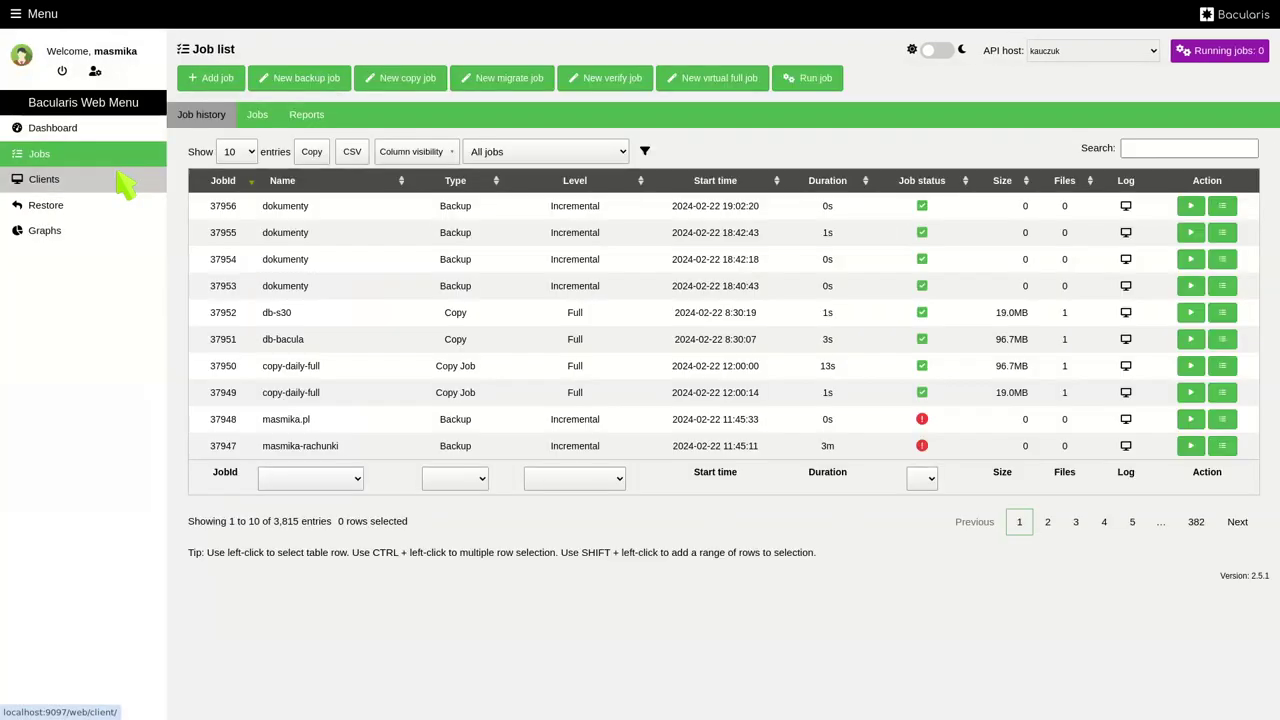
left_click(125, 181)
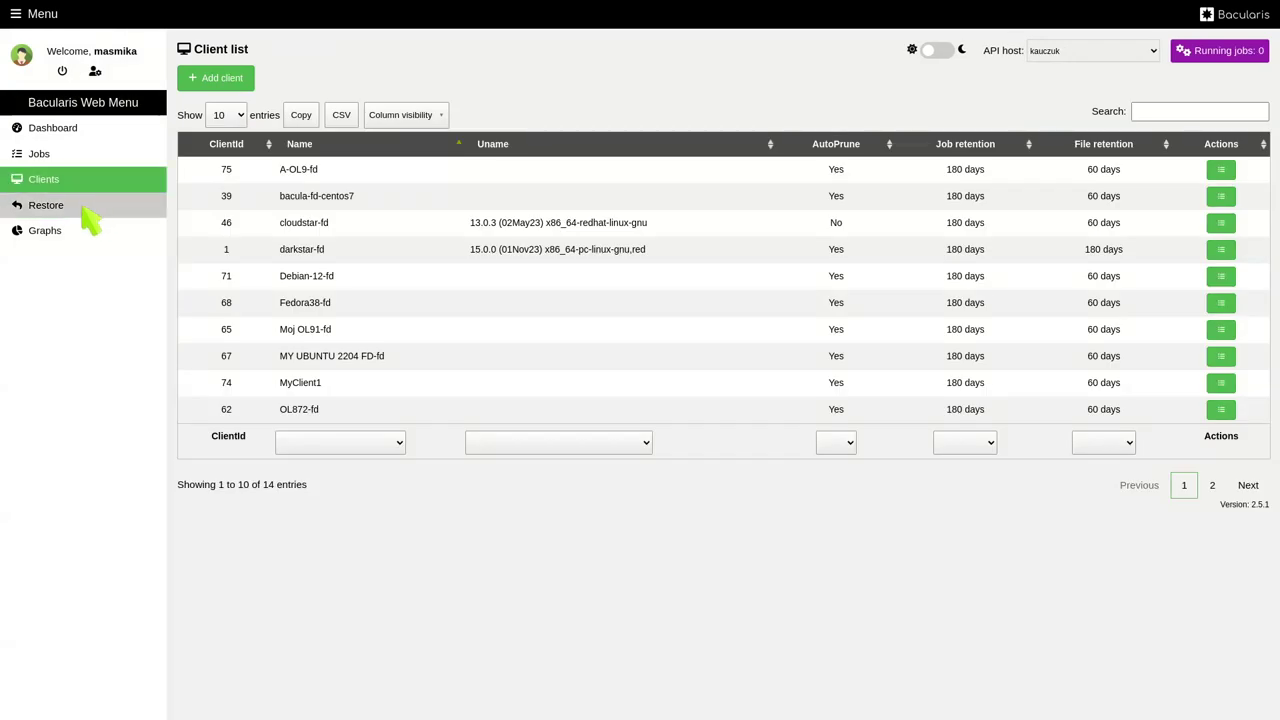
left_click(69, 79)
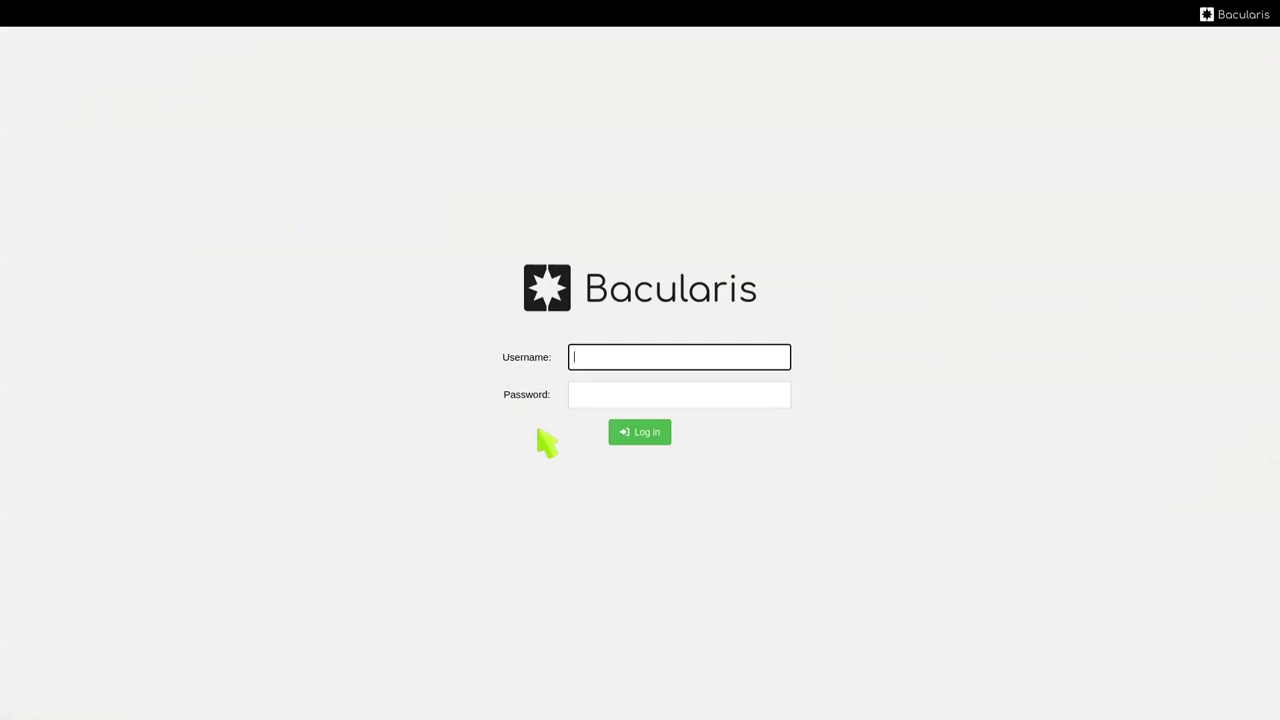
Log in as the administrator with password and 2FA code on the Main API host.
key("Tab")
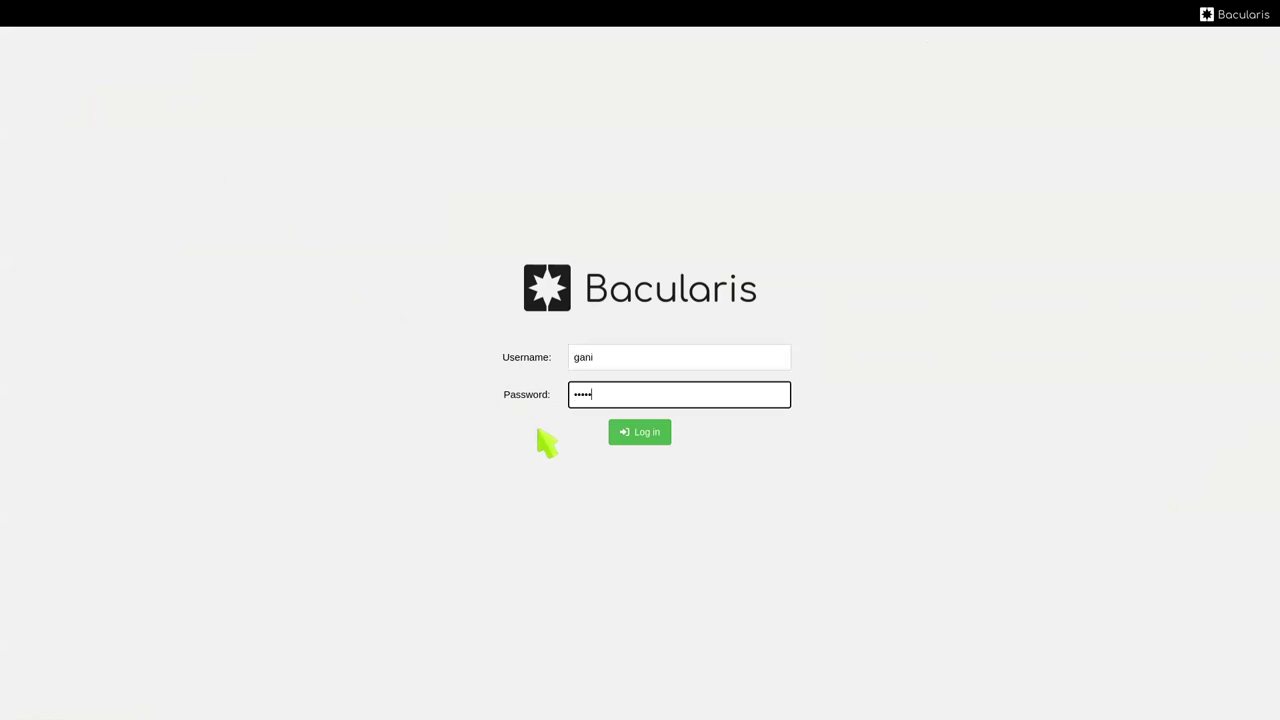
key("Return")
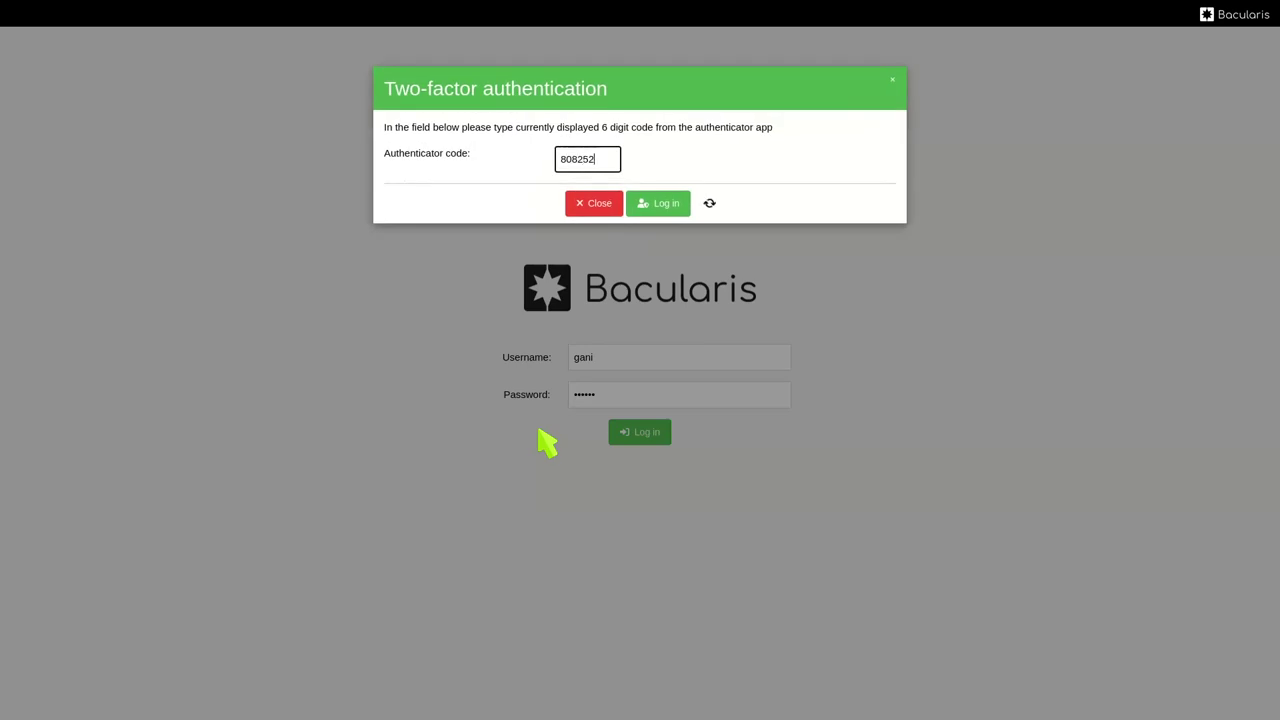
key("Return")
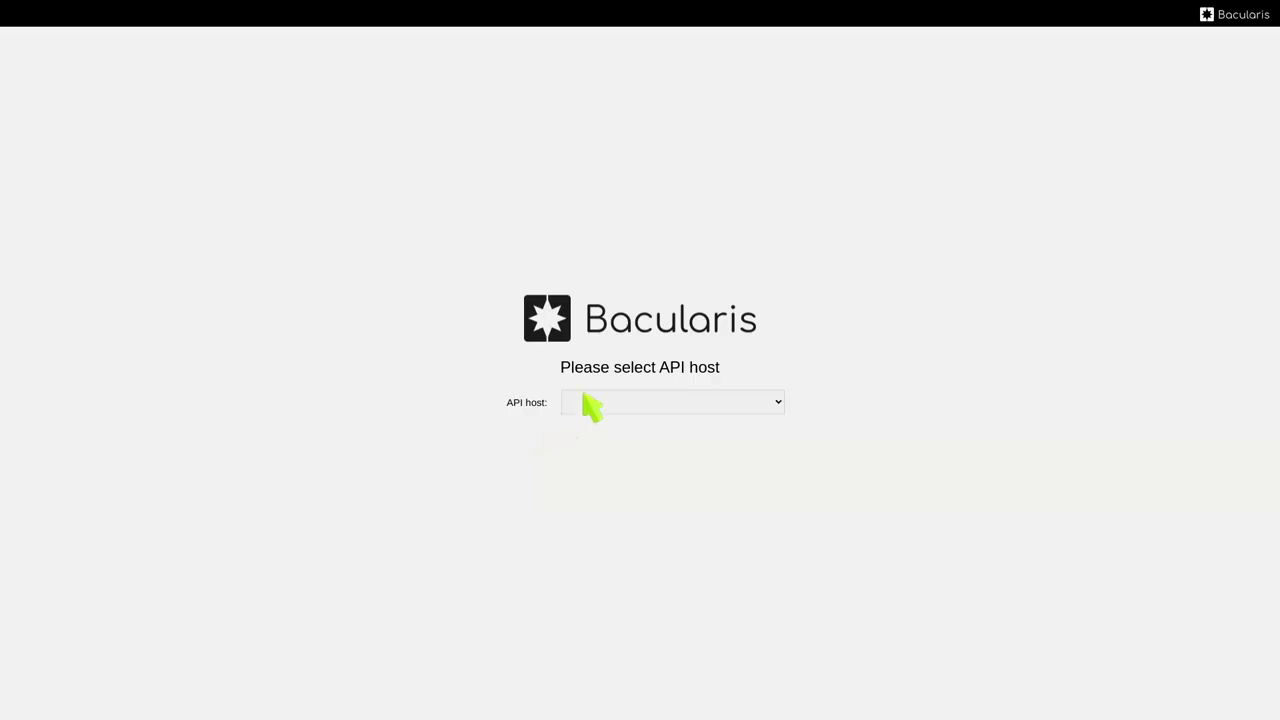
left_click(590, 405)
left_click(590, 500)
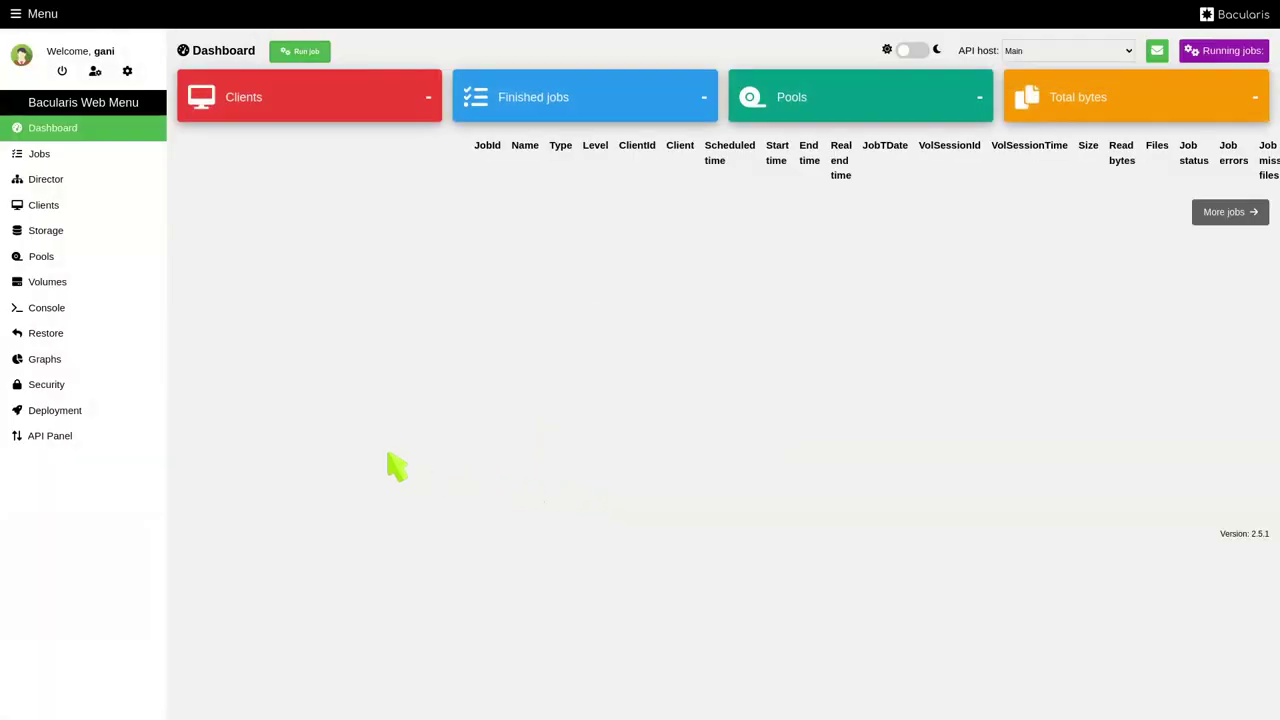
Go to Security > Roles and start adding a new role.
left_click(100, 395)
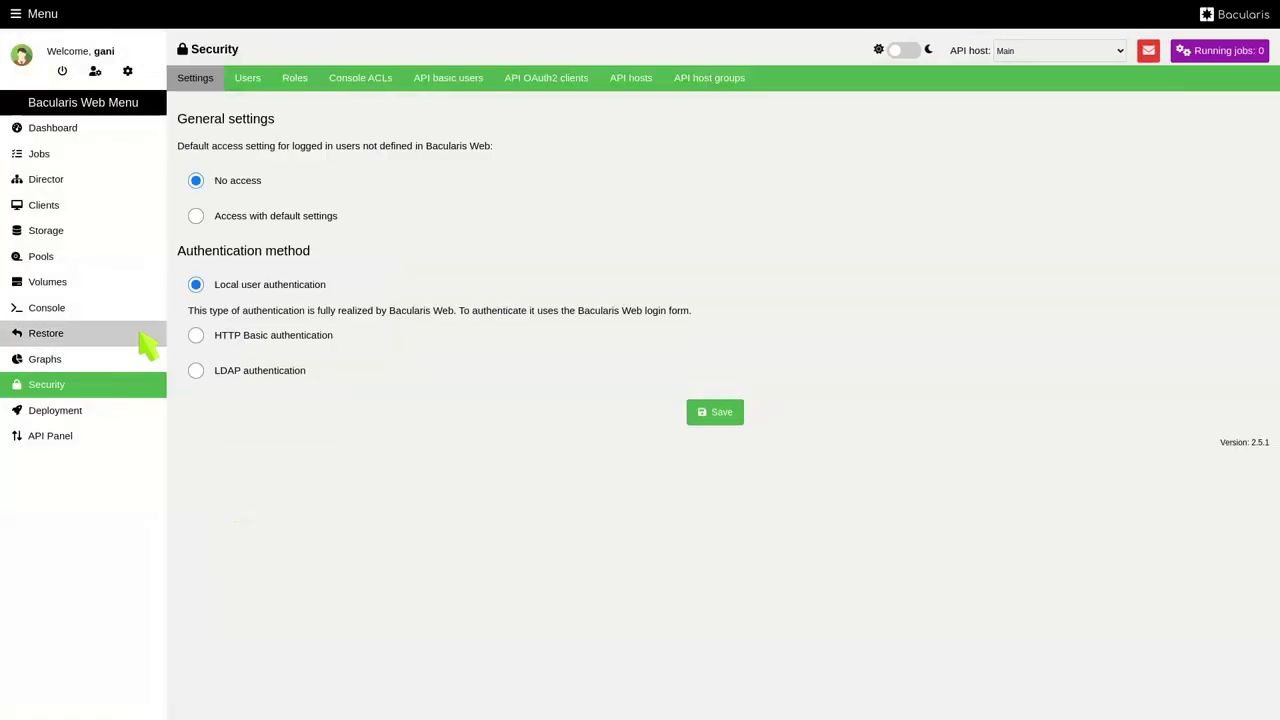
left_click(249, 81)
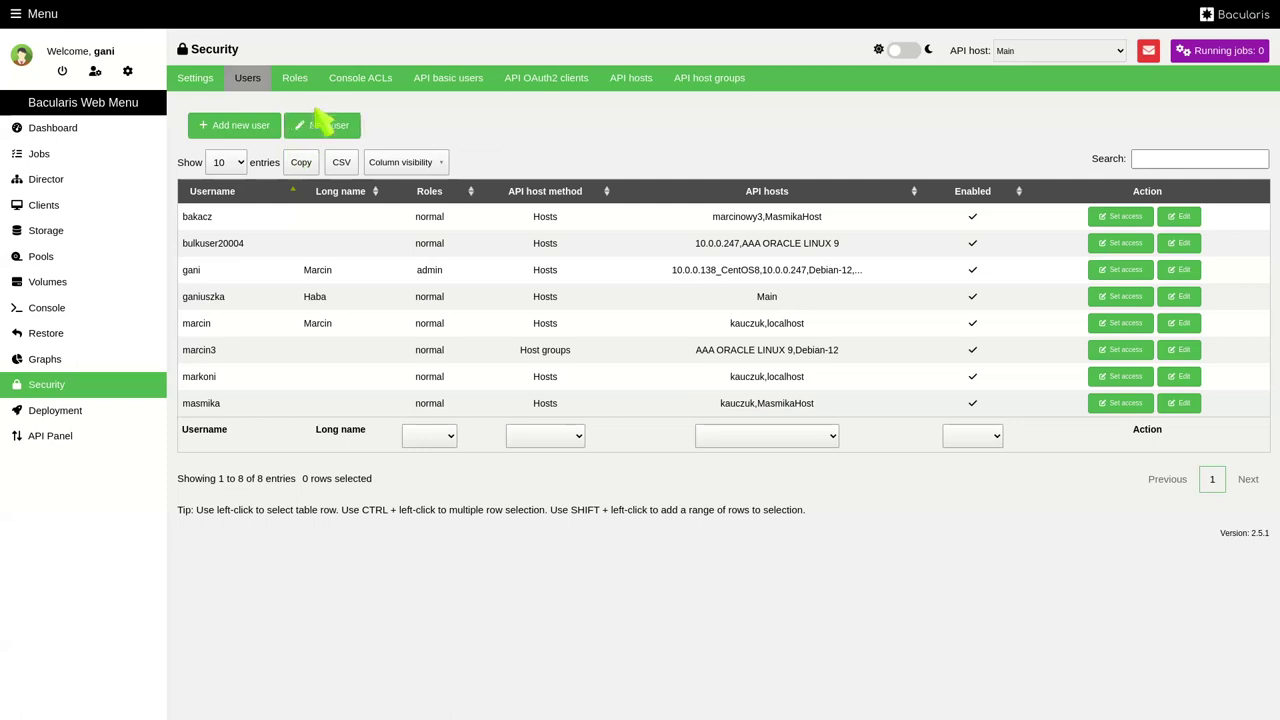
left_click(296, 96)
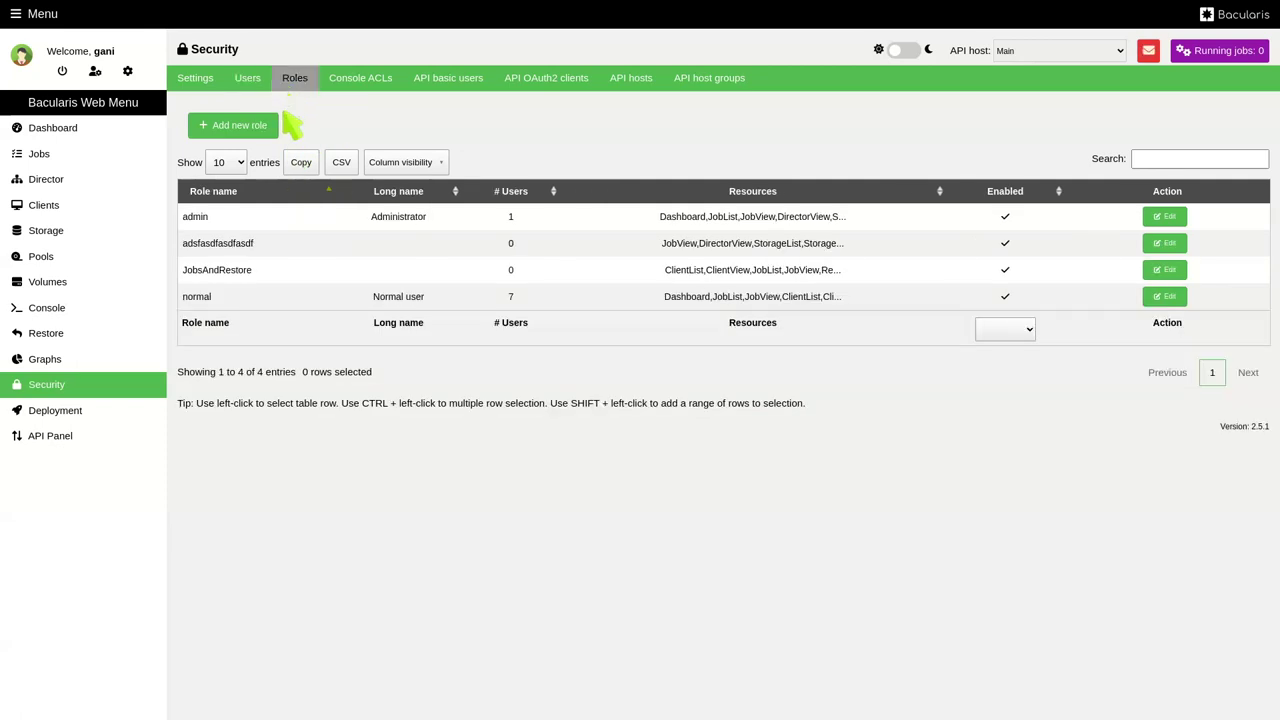
left_click(270, 127)
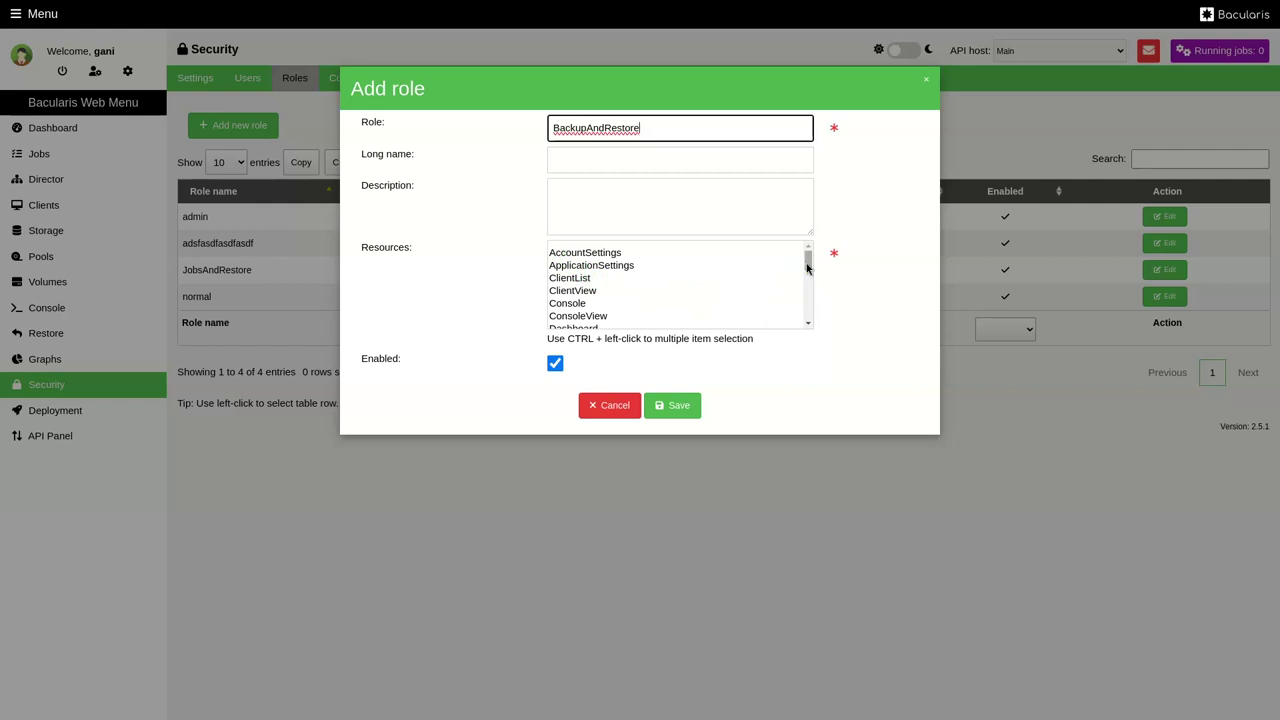
Save the BackupAndRestore role with the JobList, JobView and RestoreWizard resources.
mouse_move(810, 263)
left_mouse_down()
mouse_move(799, 297)
mouse_move(806, 280)
left_mouse_up()
left_click(592, 299)
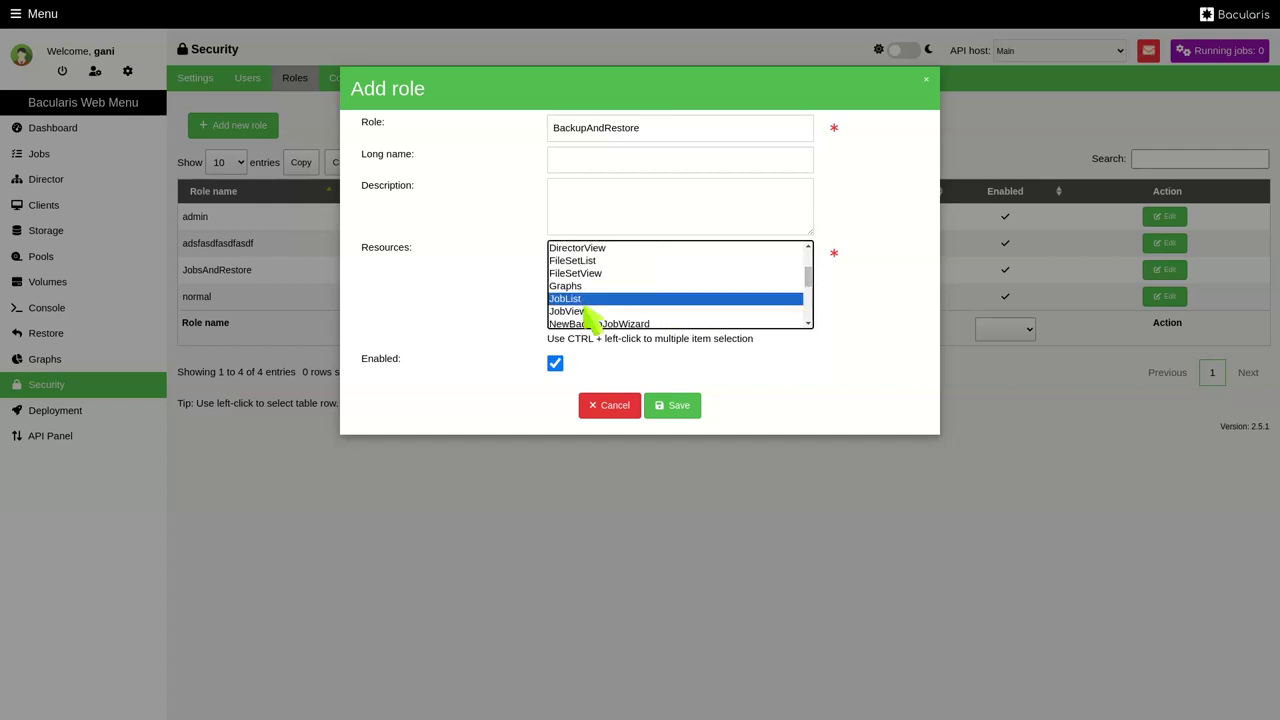
left_click(586, 308, "ctrl")
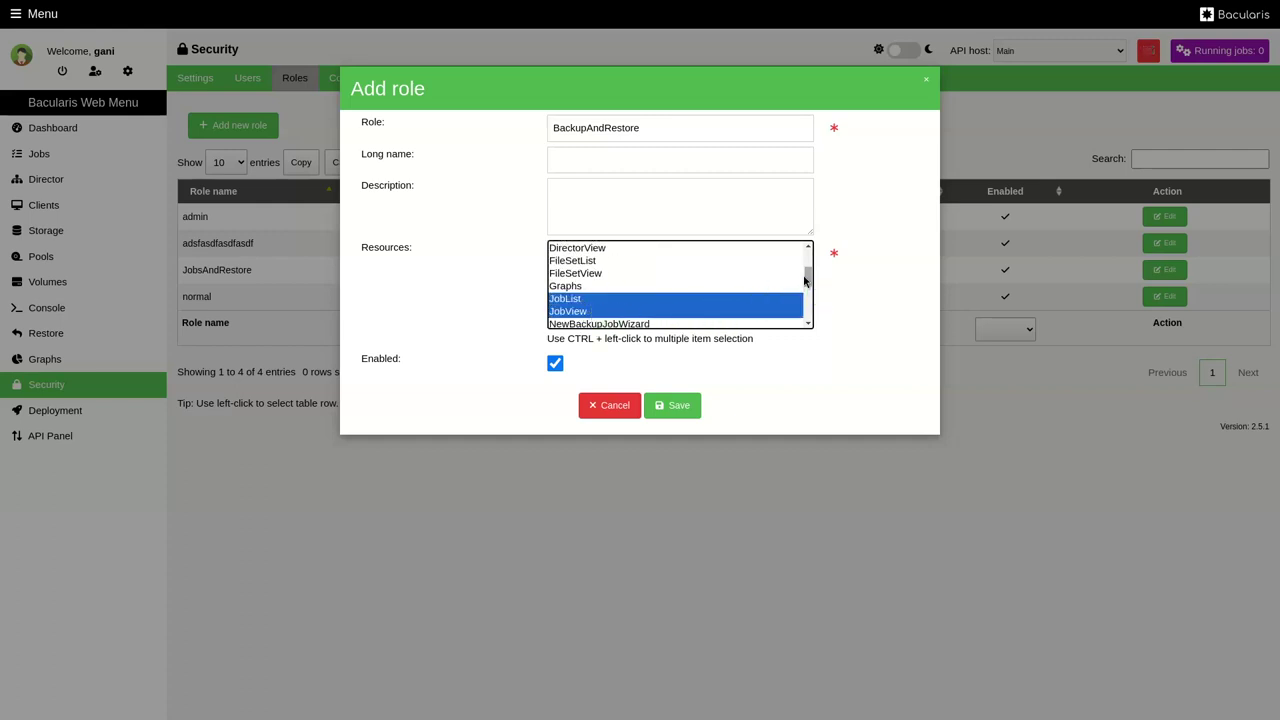
mouse_move(808, 279)
left_mouse_down()
mouse_move(812, 310)
mouse_move(815, 298)
left_mouse_up()
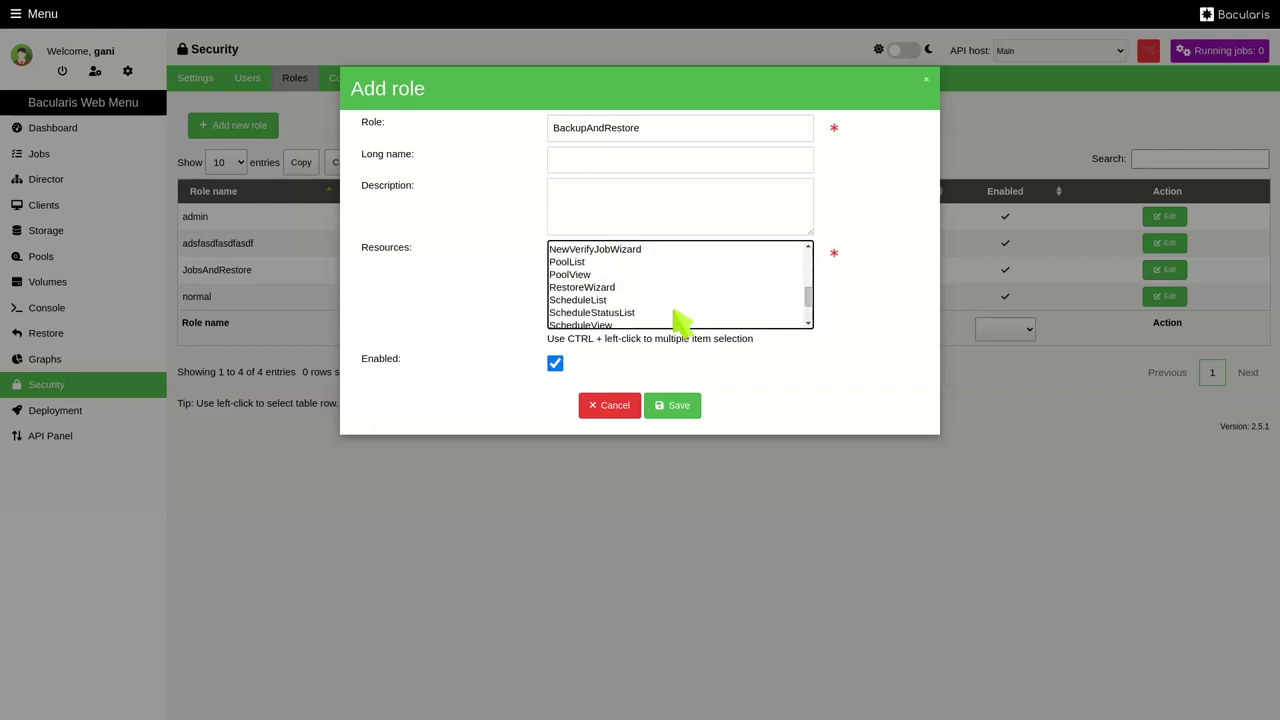
left_click(614, 287, "ctrl")
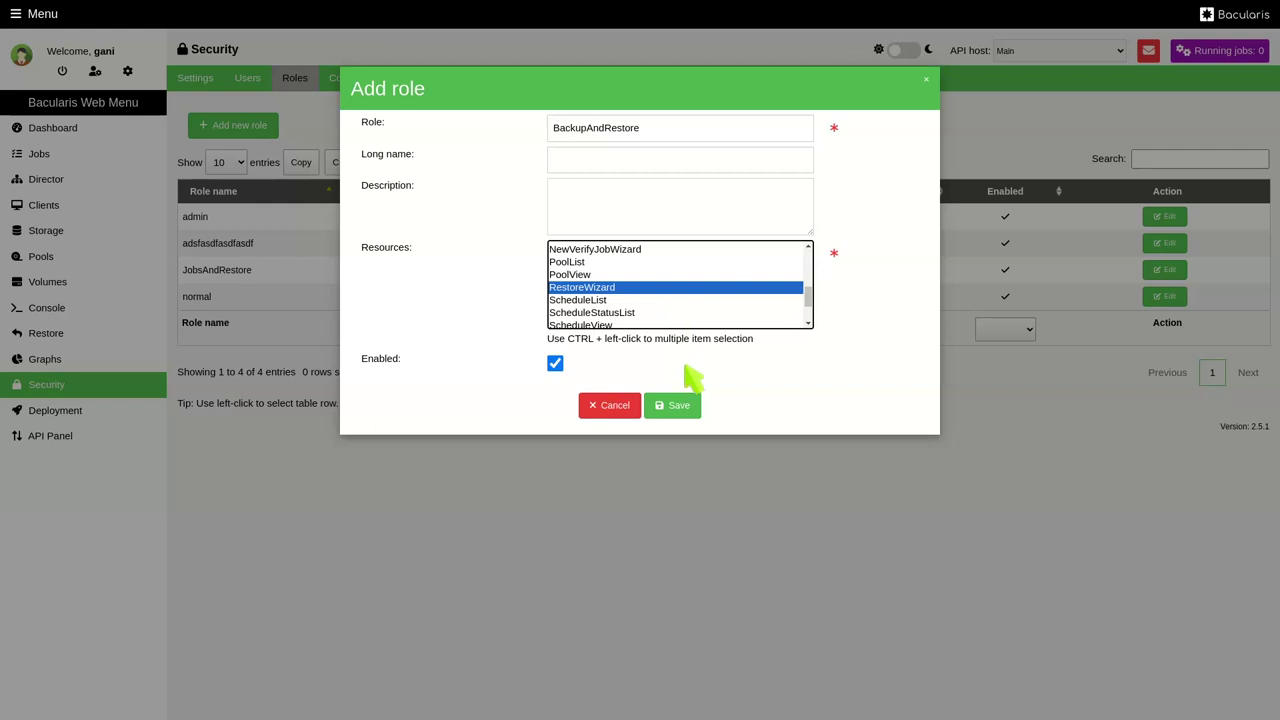
left_click(678, 405)
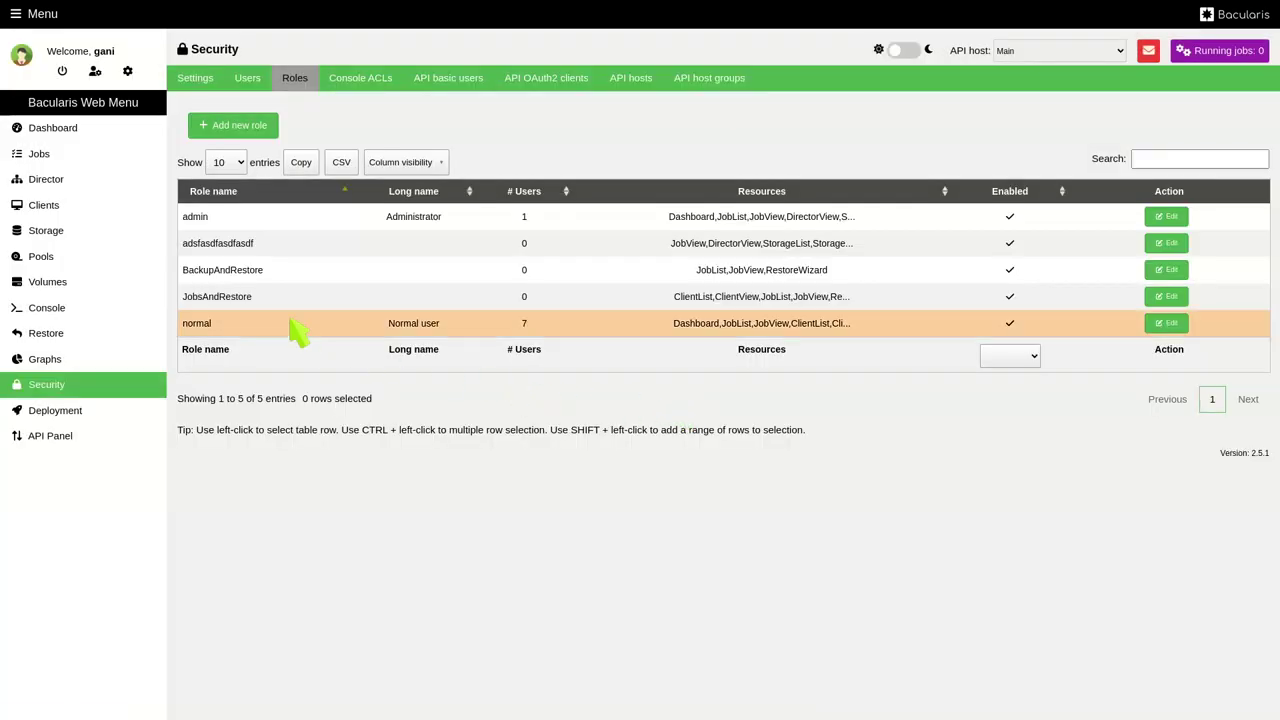
Edit the test user in the Users list, switching its role from normal to BackupAndRestore.
left_click(246, 80)
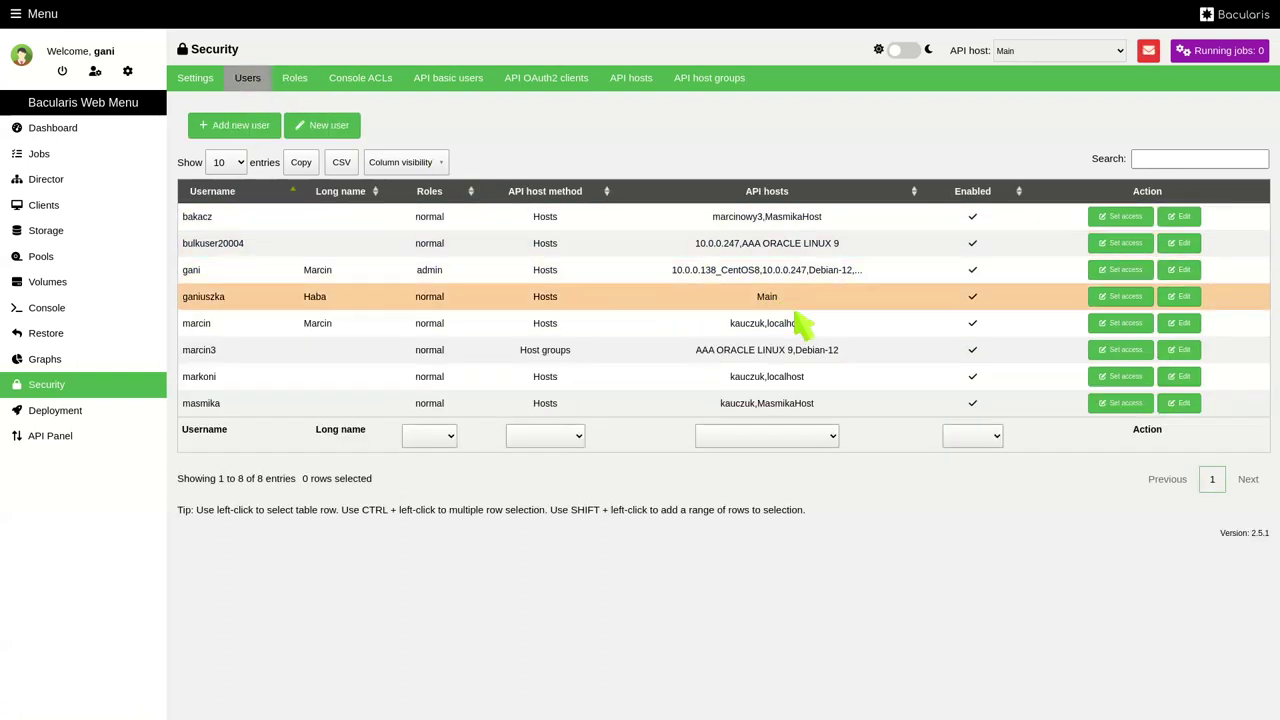
left_click(1177, 404)
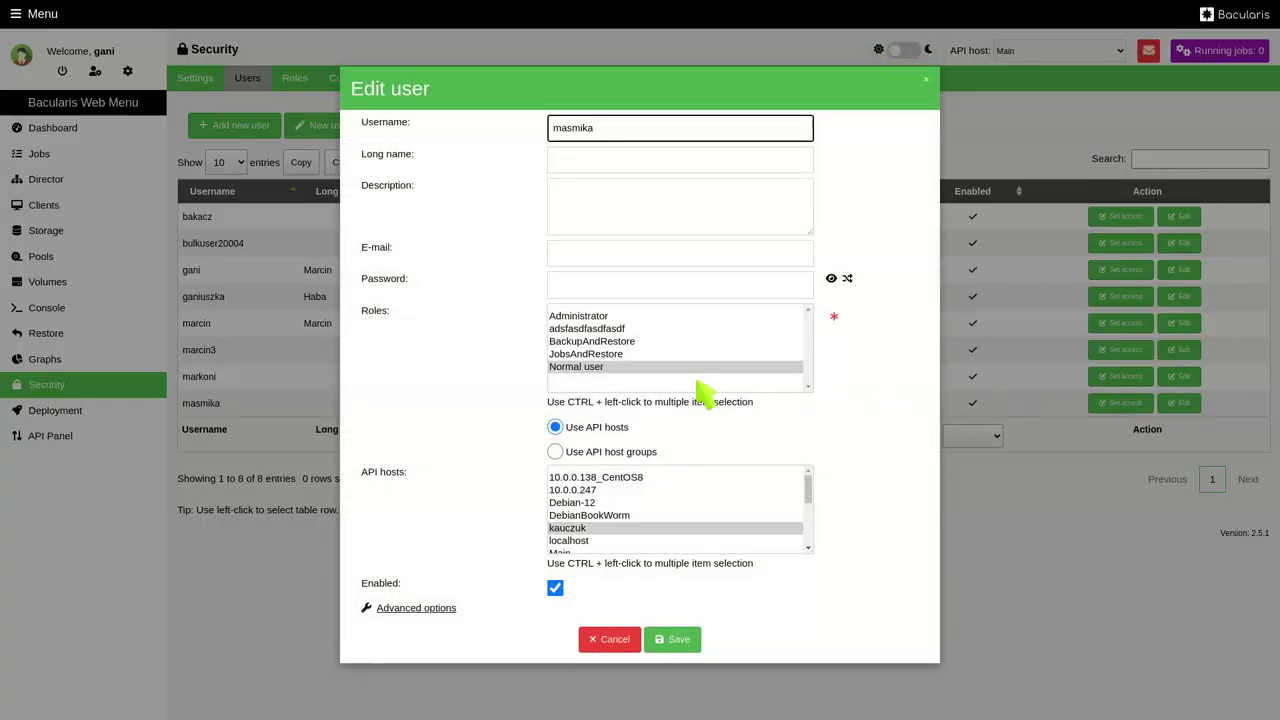
left_click(592, 342)
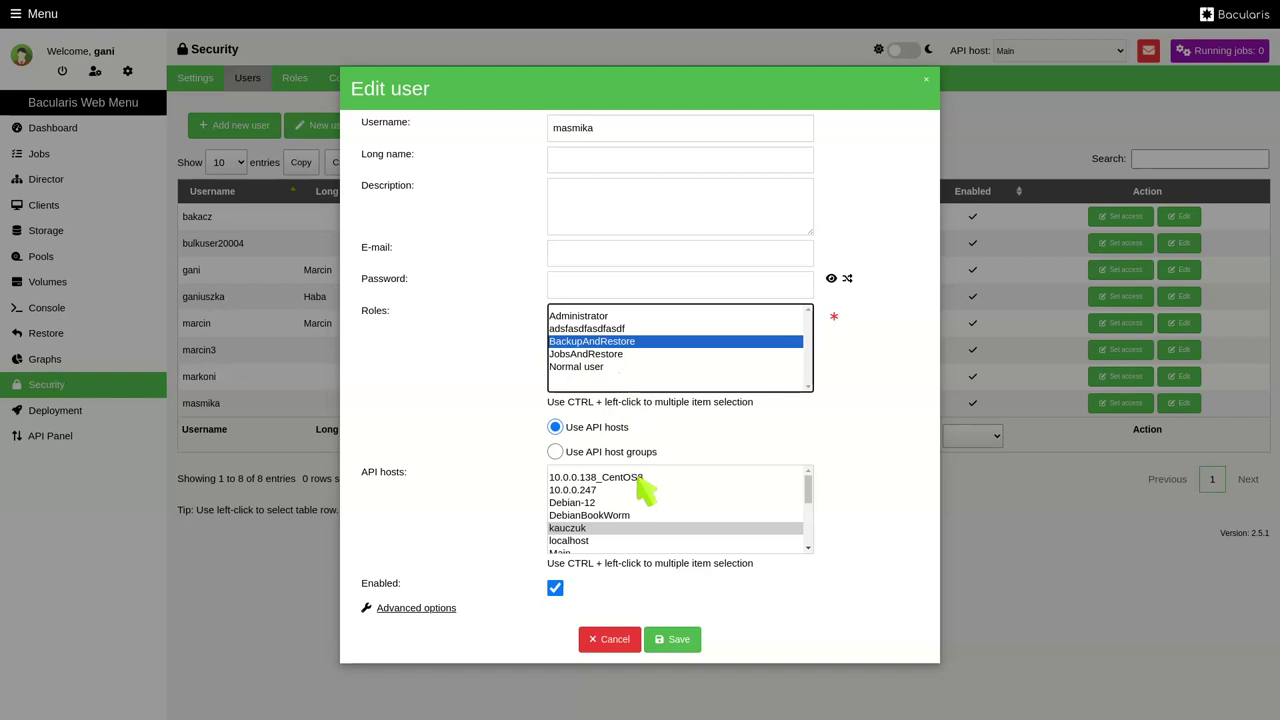
left_click(682, 640)
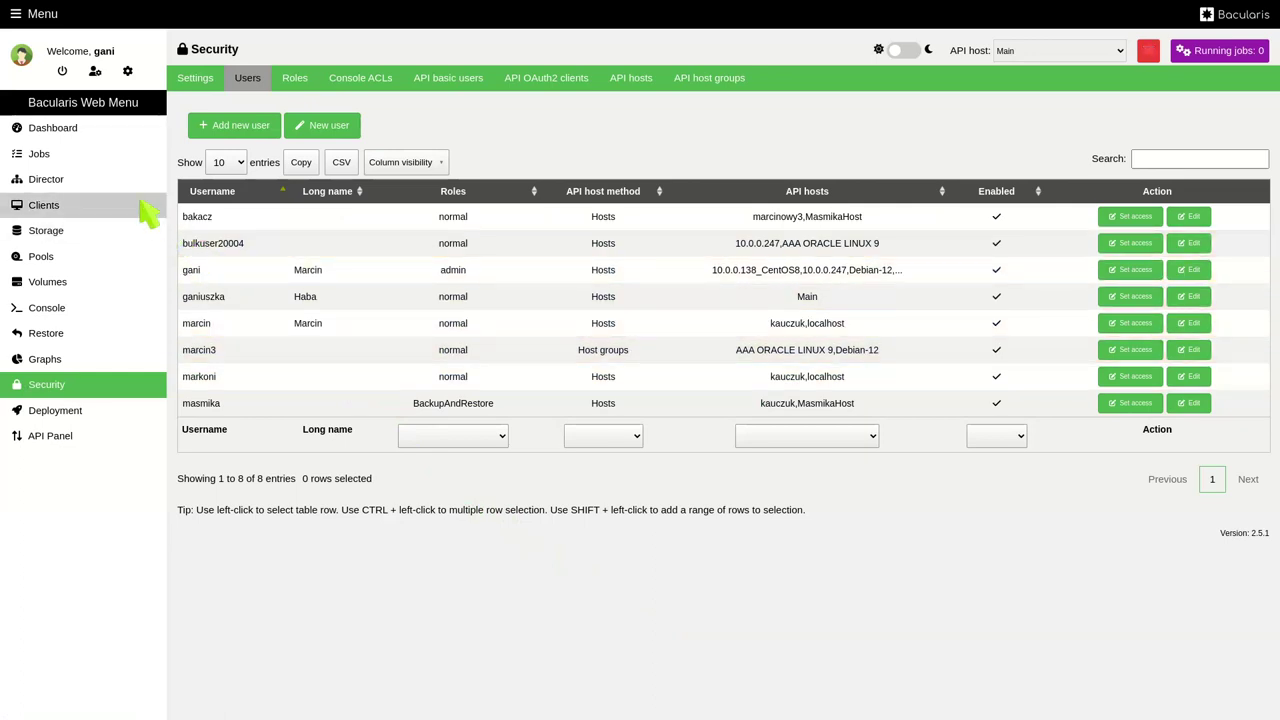
Sign in as the test user on kauczuk, open the Restore wizard, then cancel it.
left_click(62, 74)
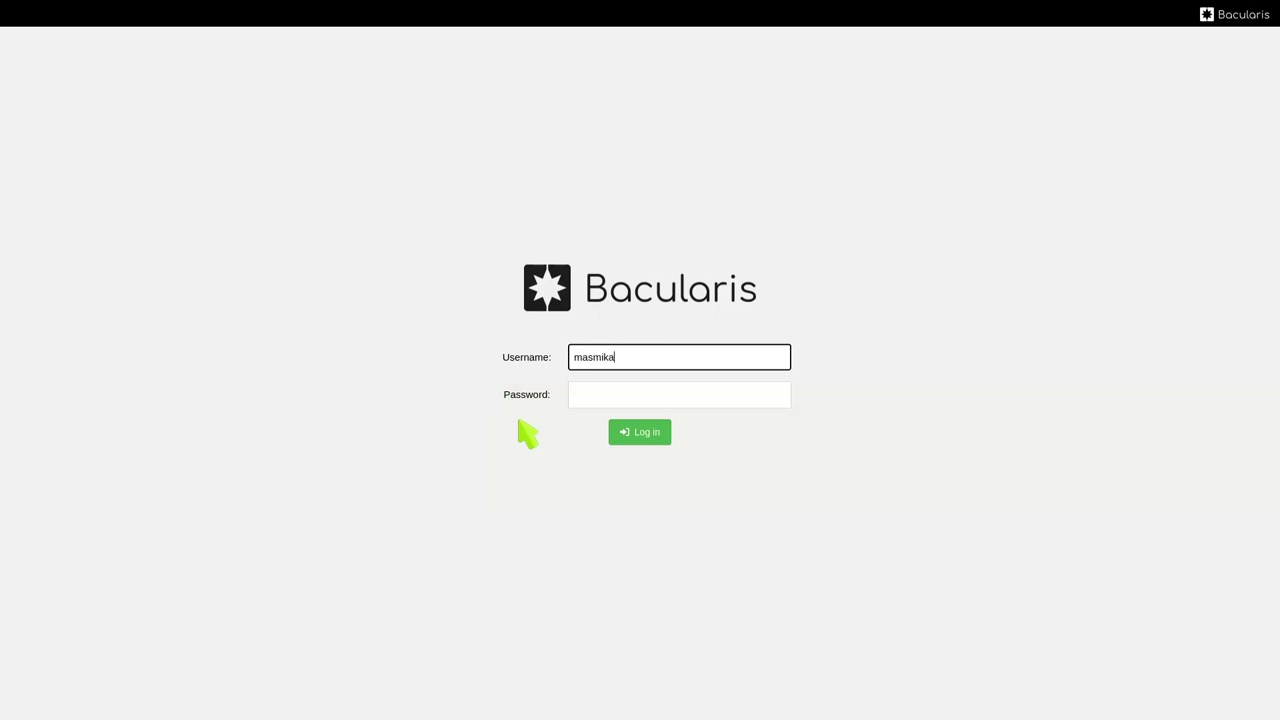
key("Tab")
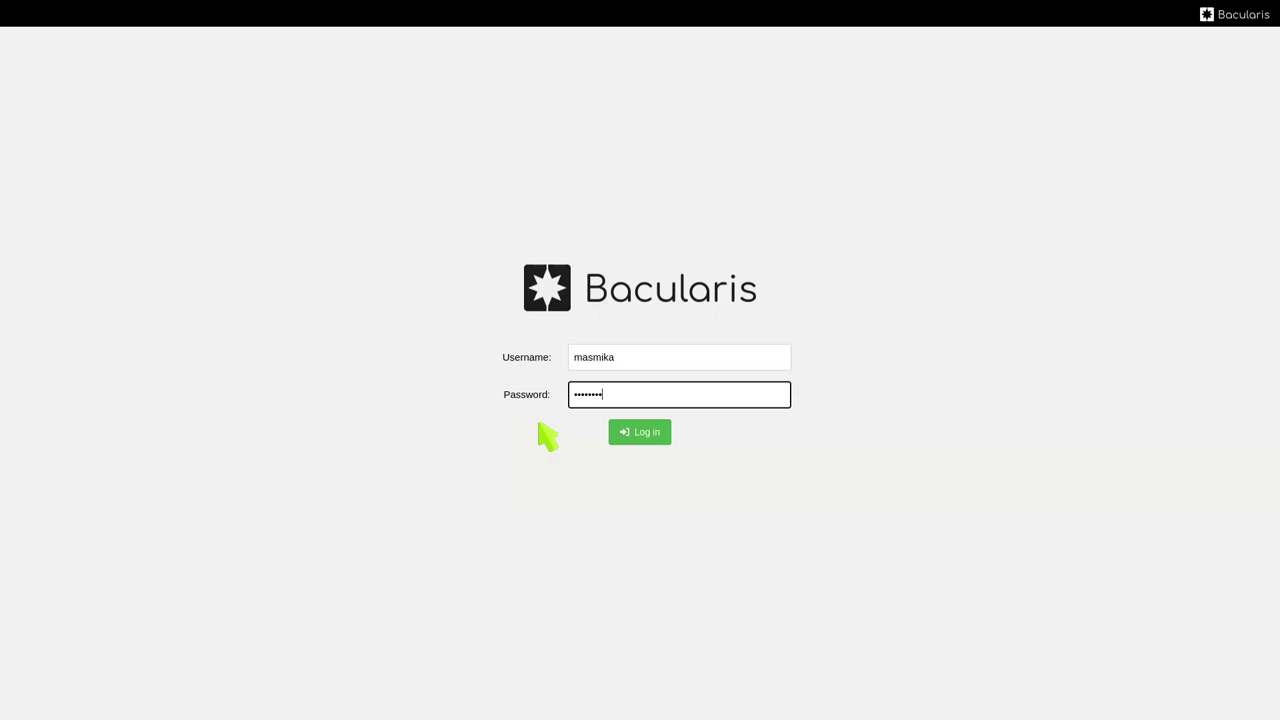
left_click(618, 439)
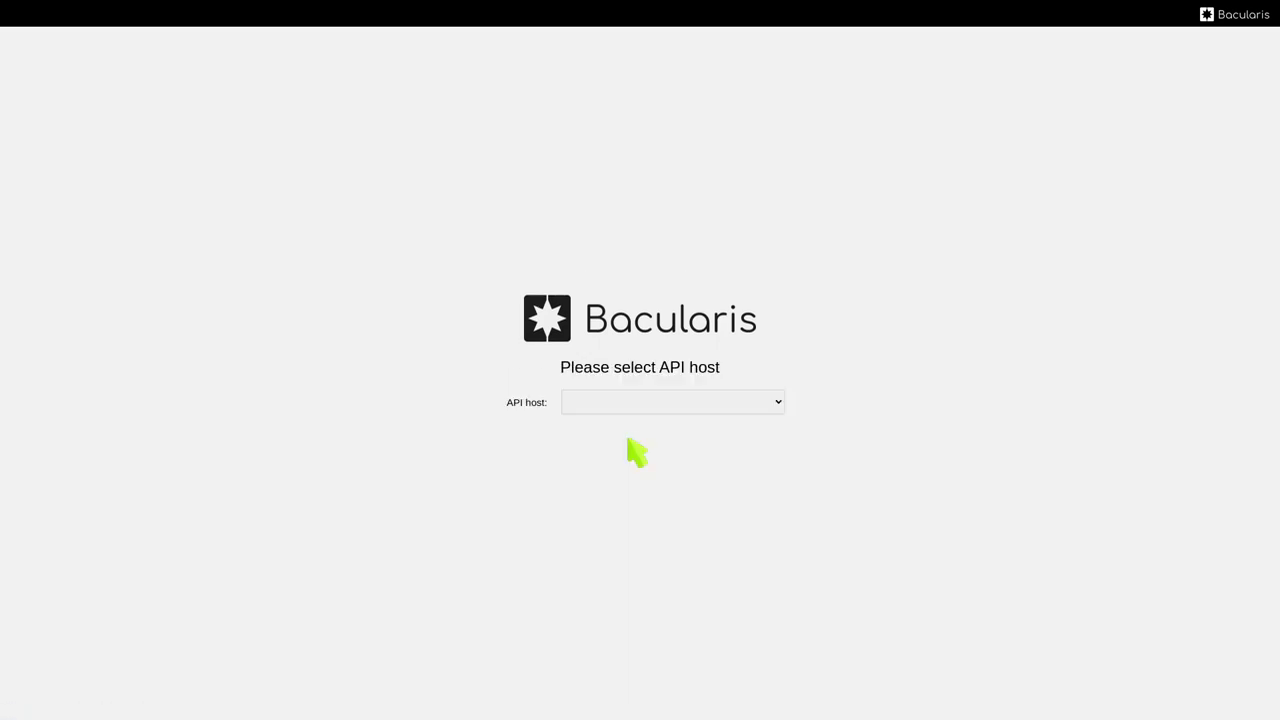
left_click(669, 405)
left_click(668, 433)
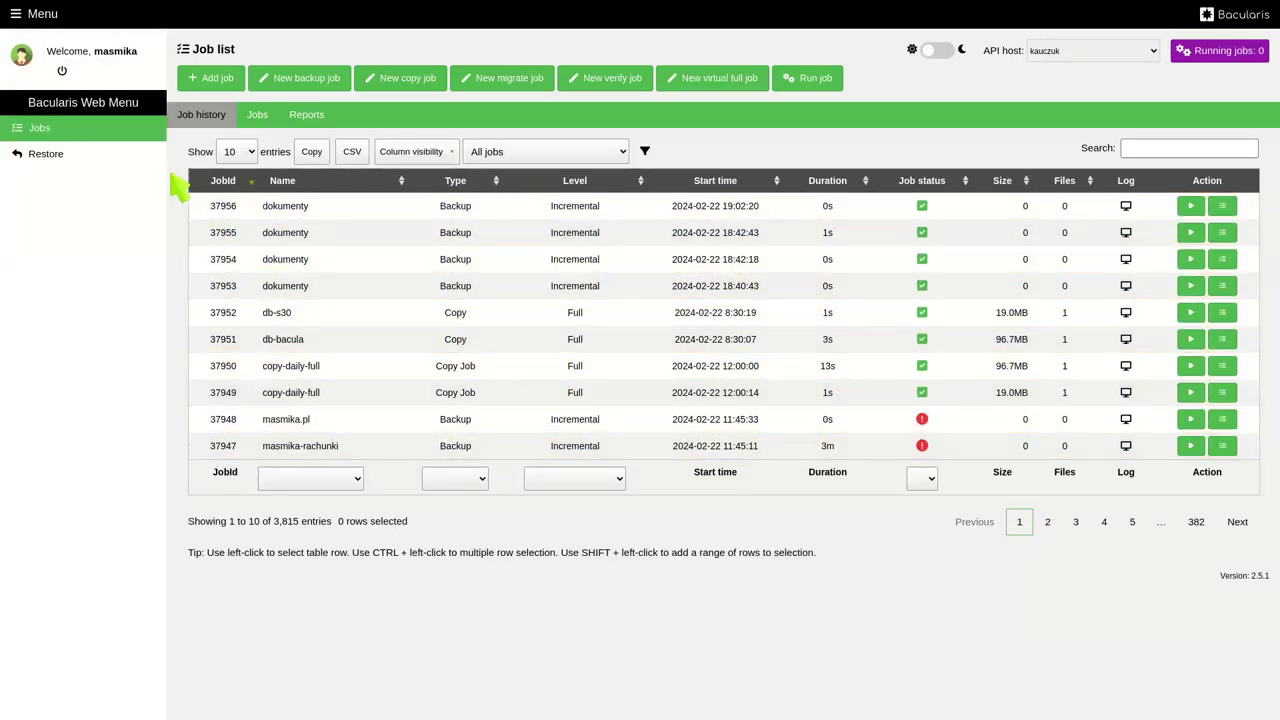
left_click(70, 157)
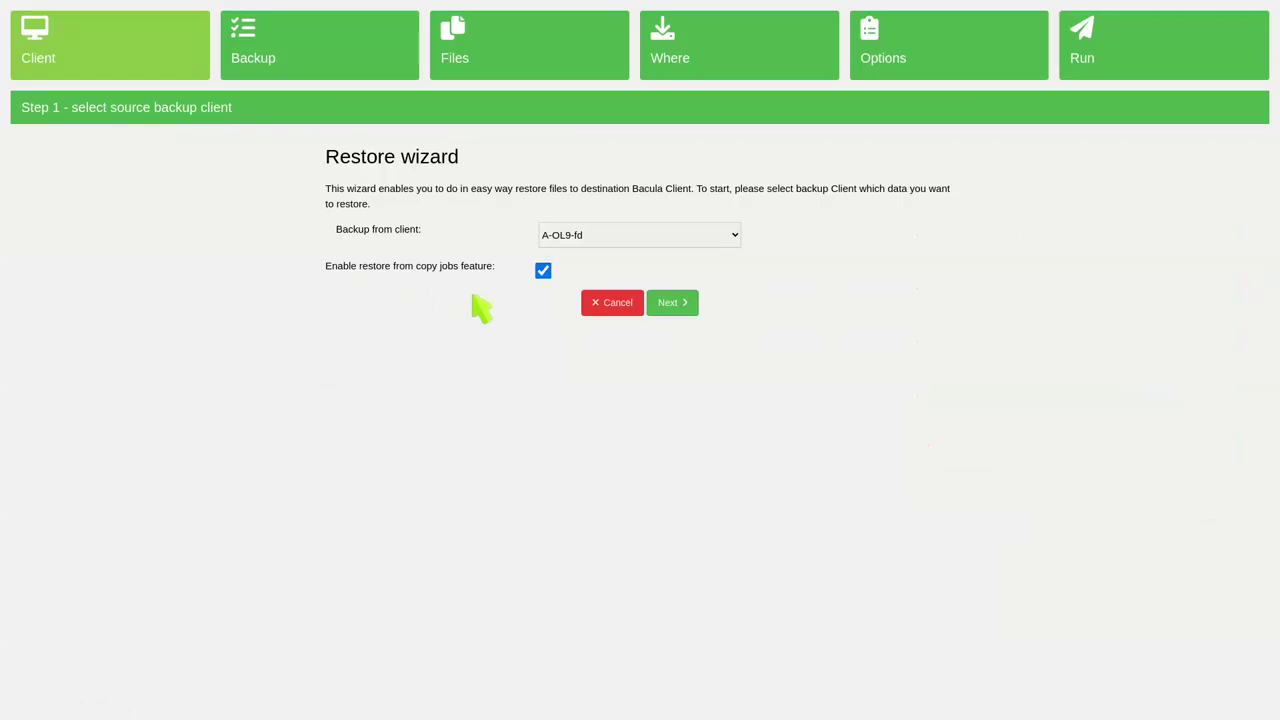
left_click(612, 302)
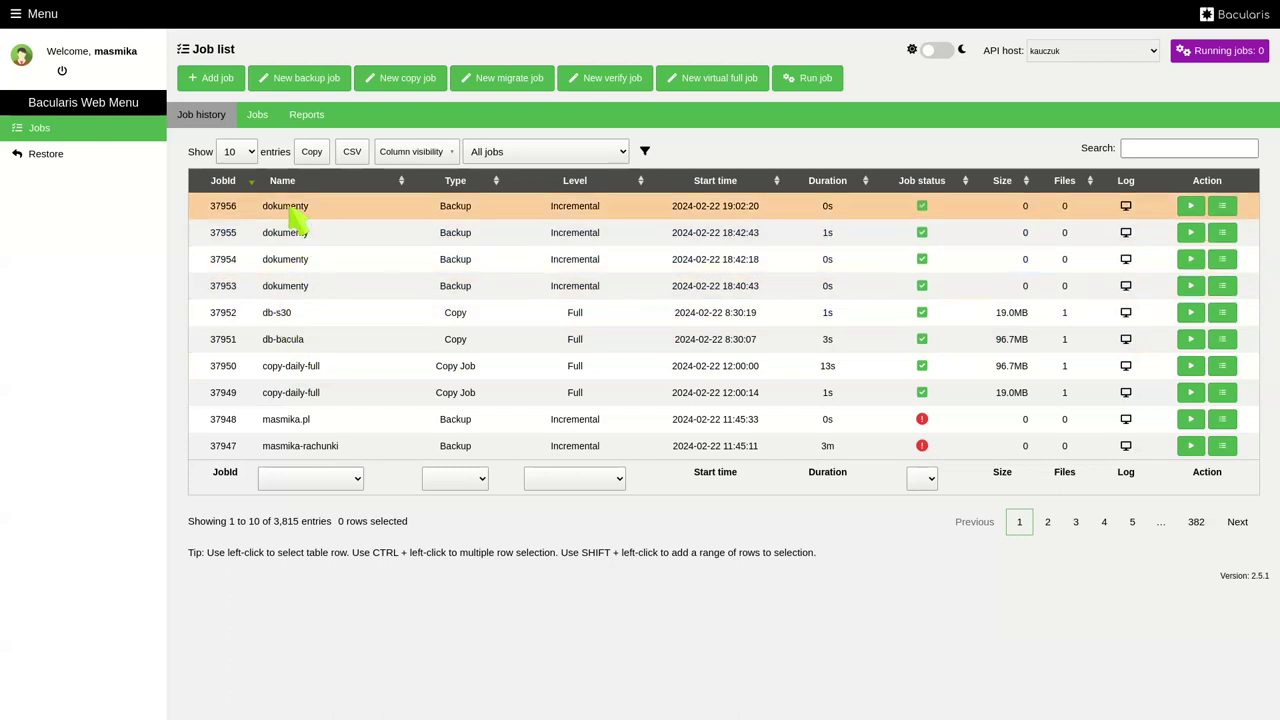
Log out, then log back in as the administrator with 2FA on the Main API host.
left_click(65, 72)
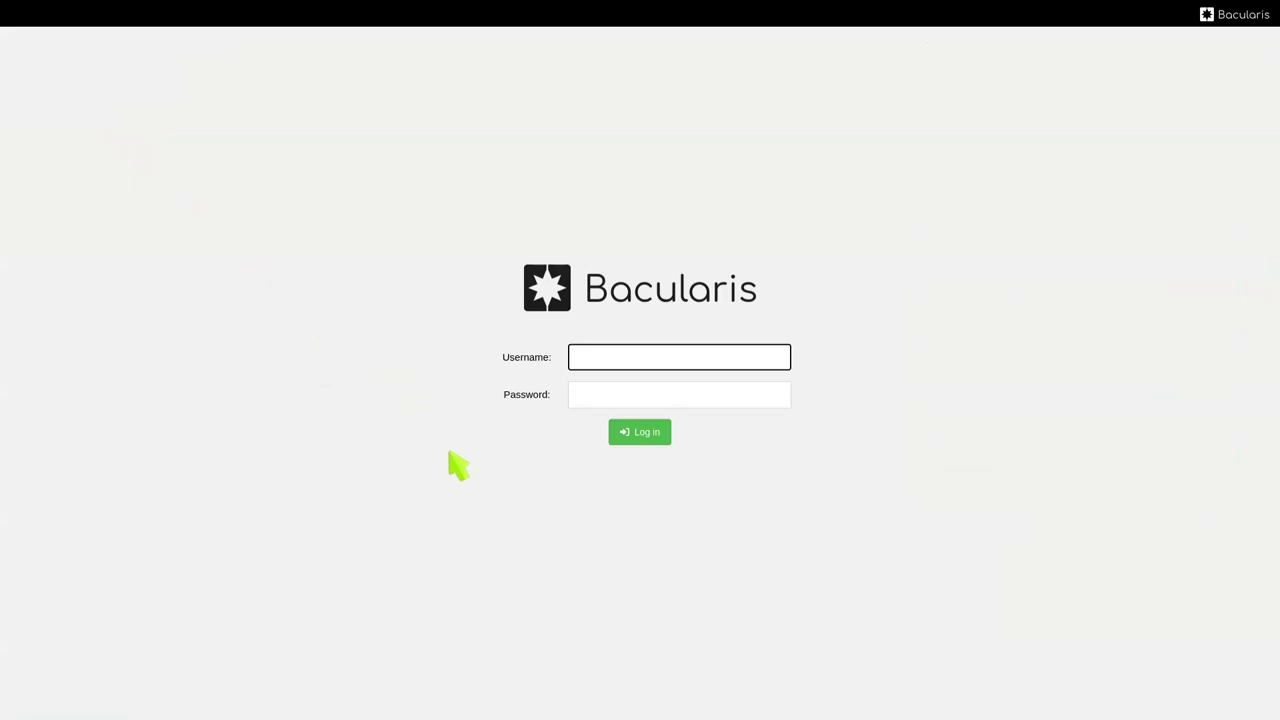
key("Tab")
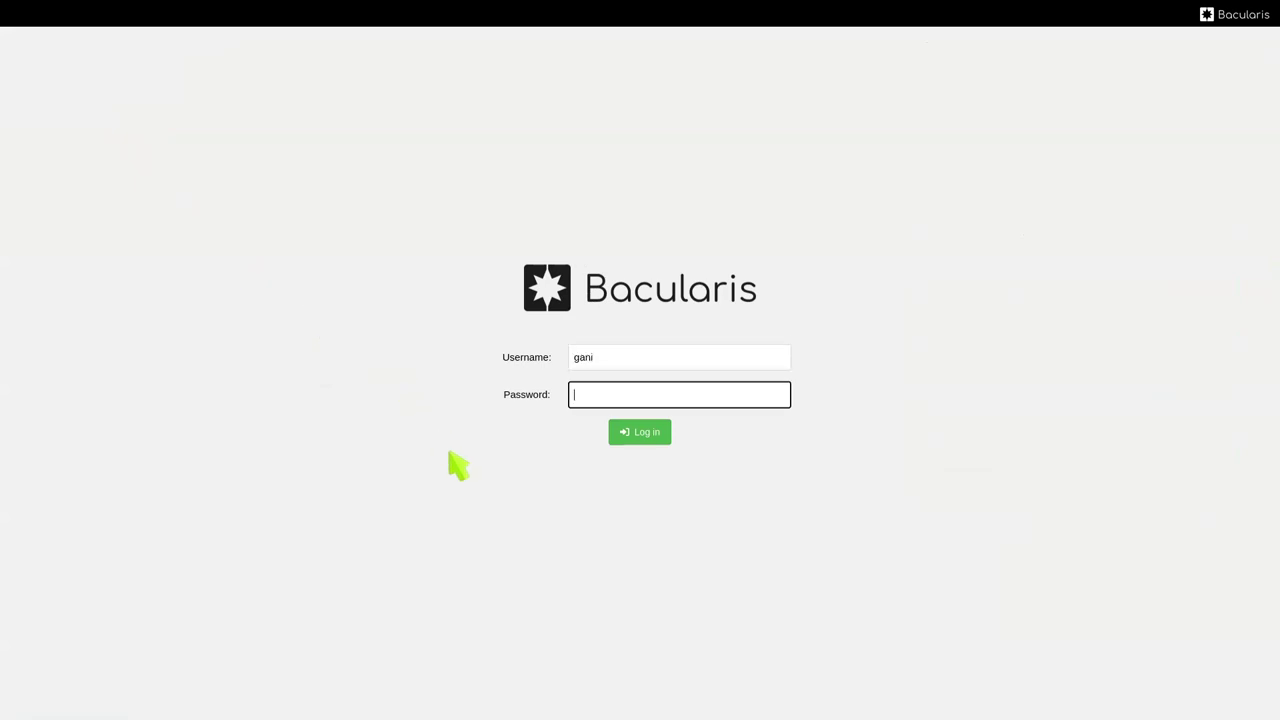
key("Return")
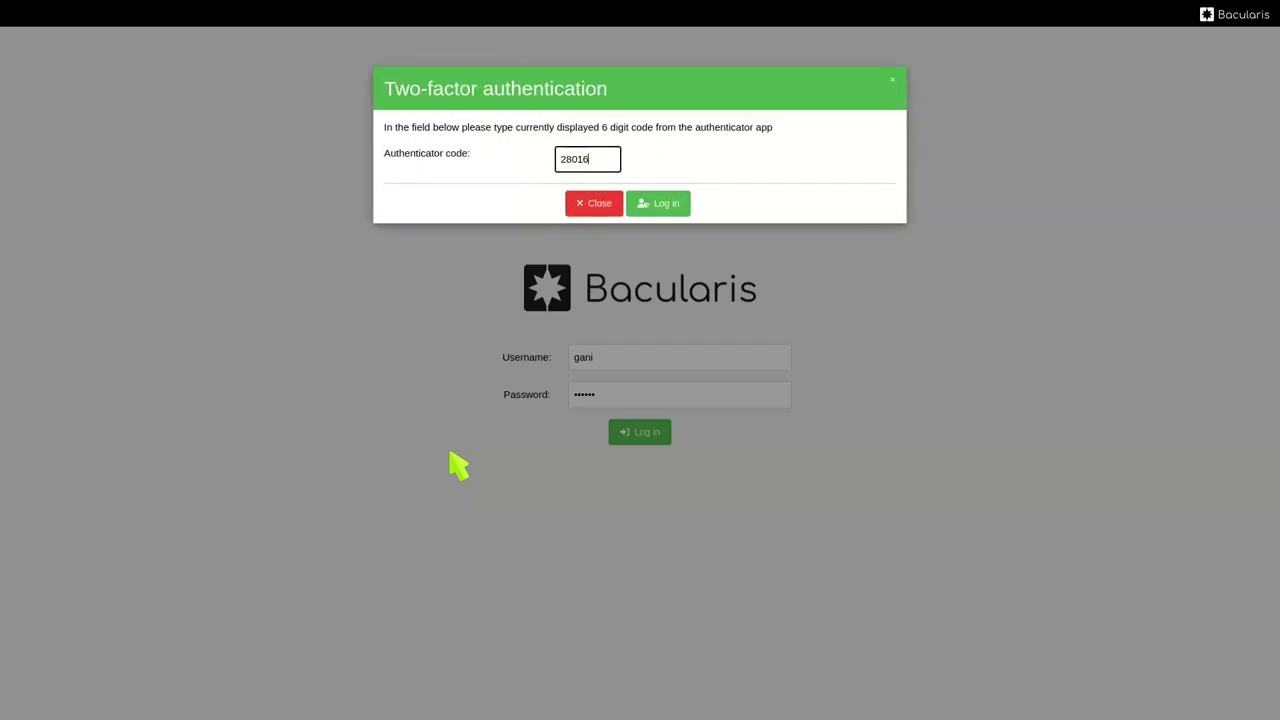
key("Return")
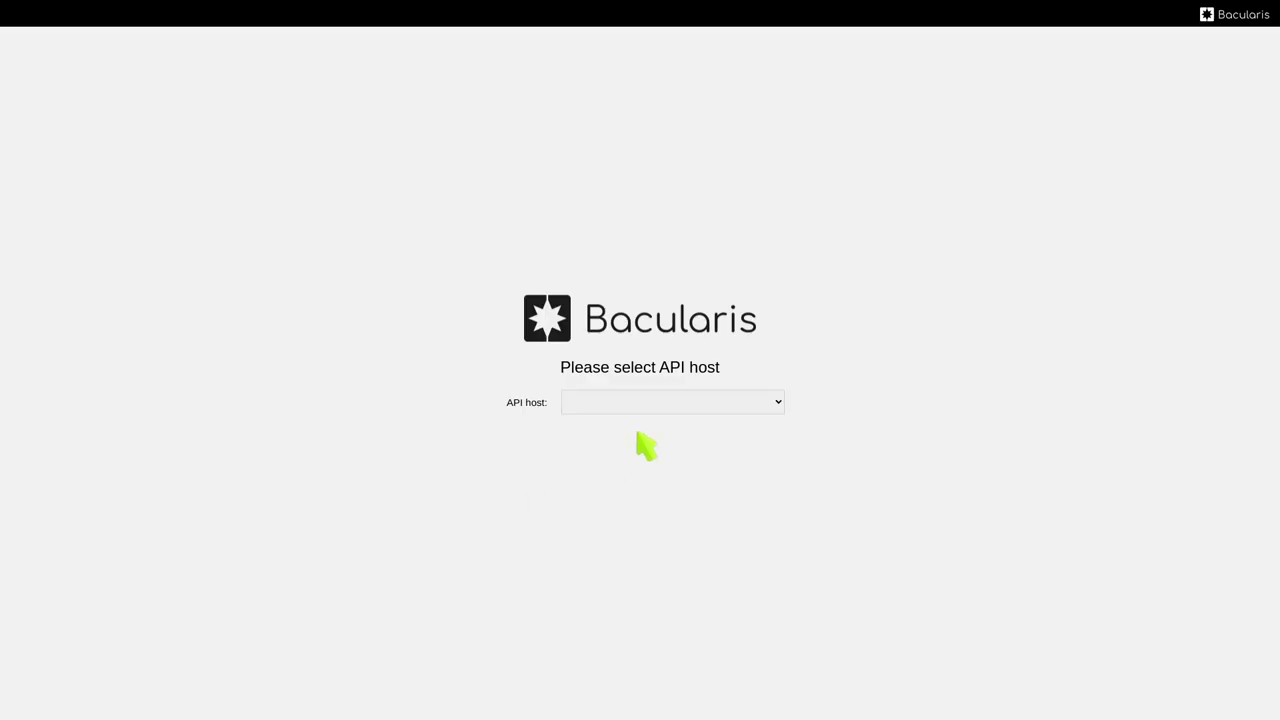
left_click(658, 410)
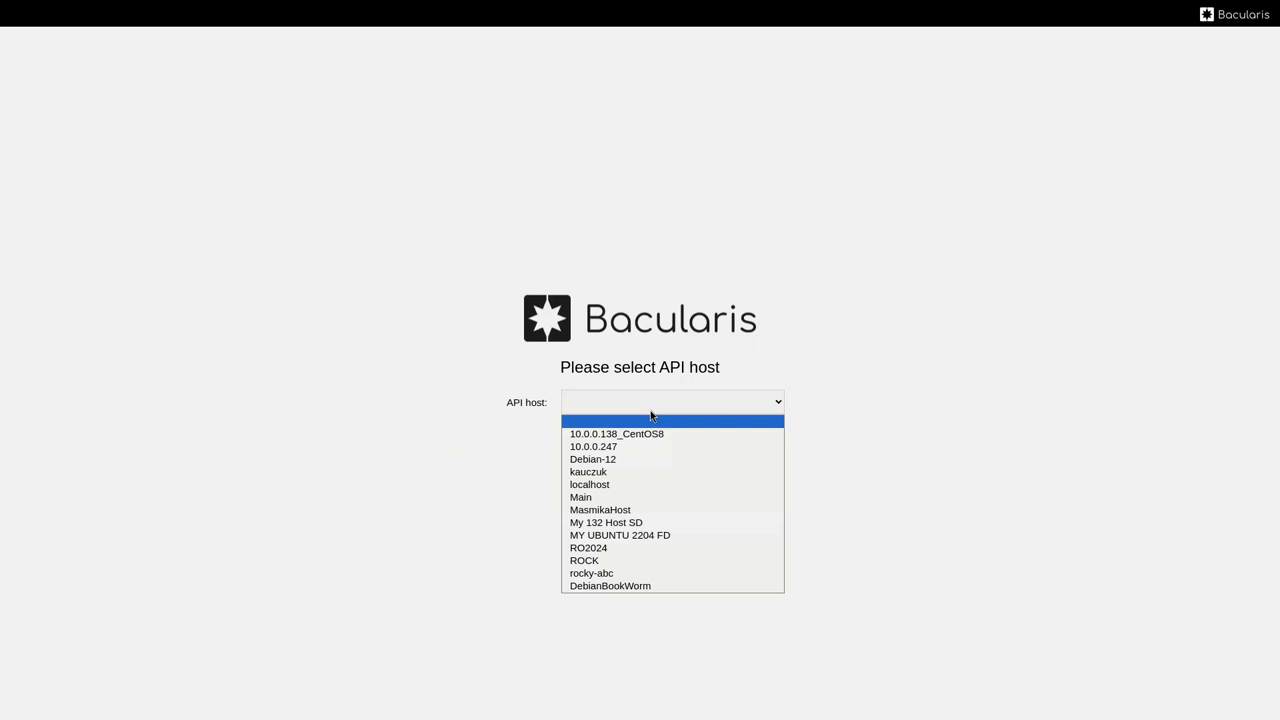
left_click(653, 497)
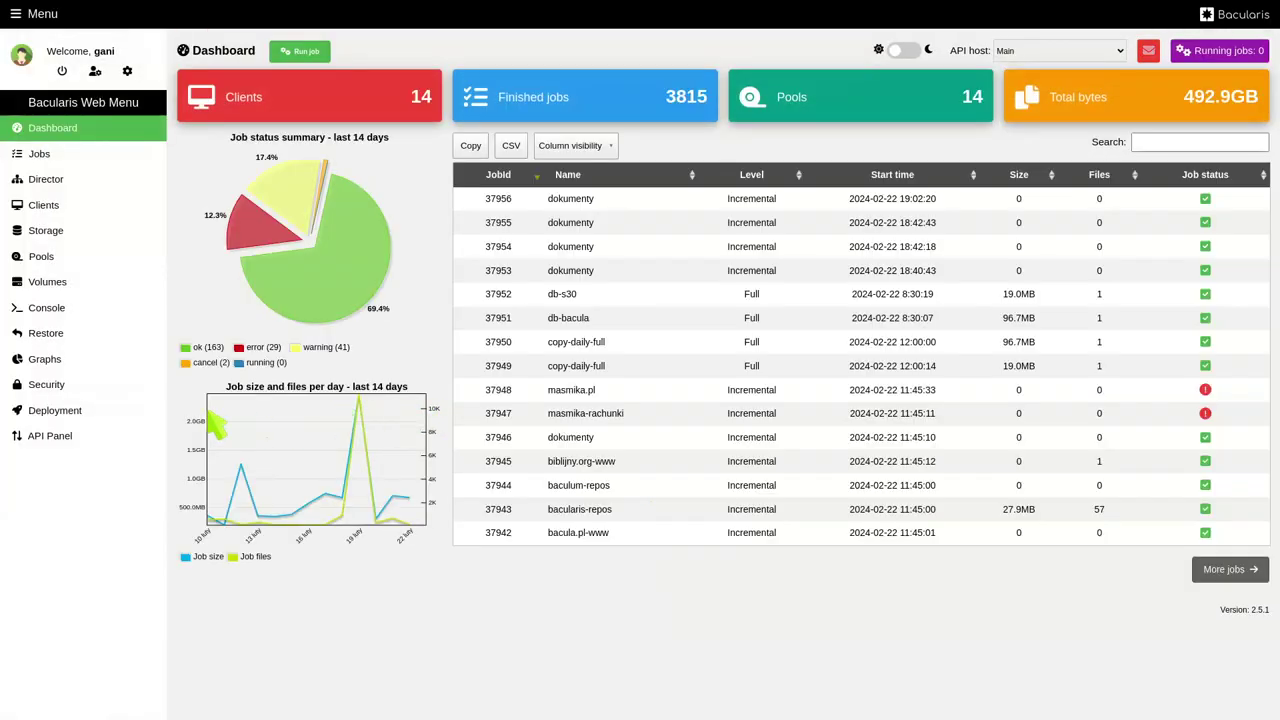
Open Set access for the BackupAndRestore user in Security > Users and choose API host kauczuk.
left_click(96, 384)
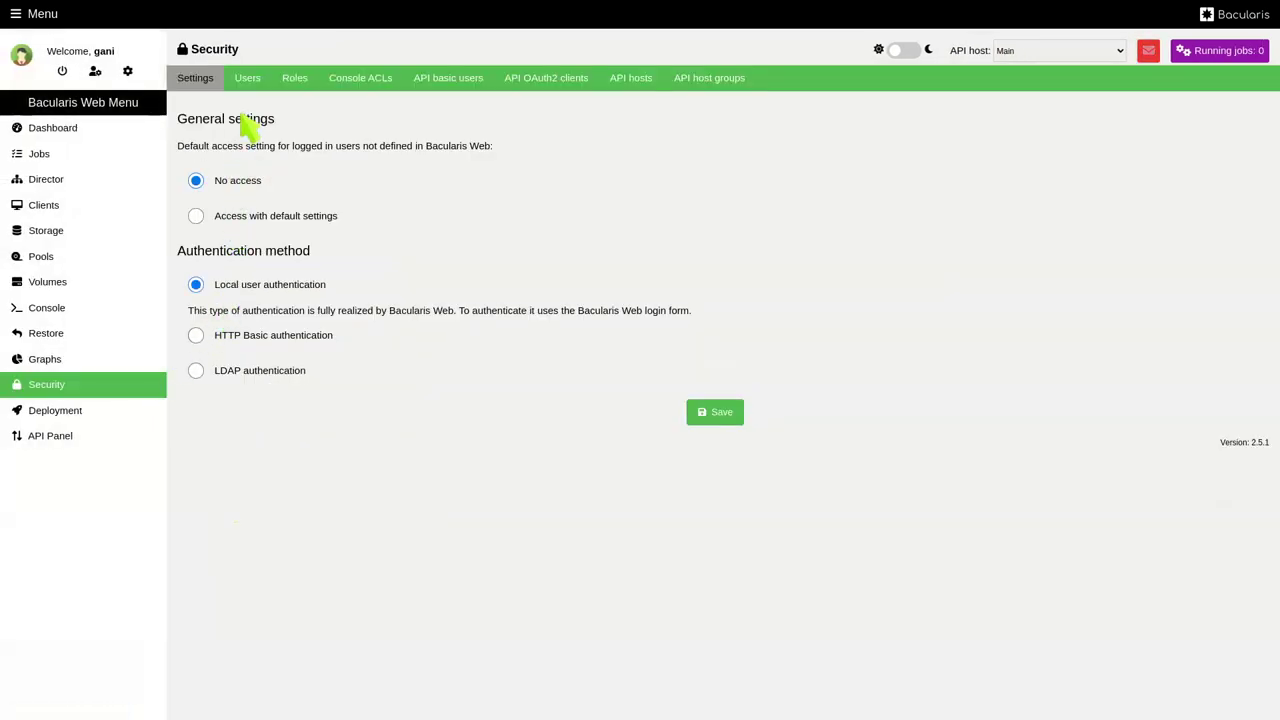
left_click(249, 80)
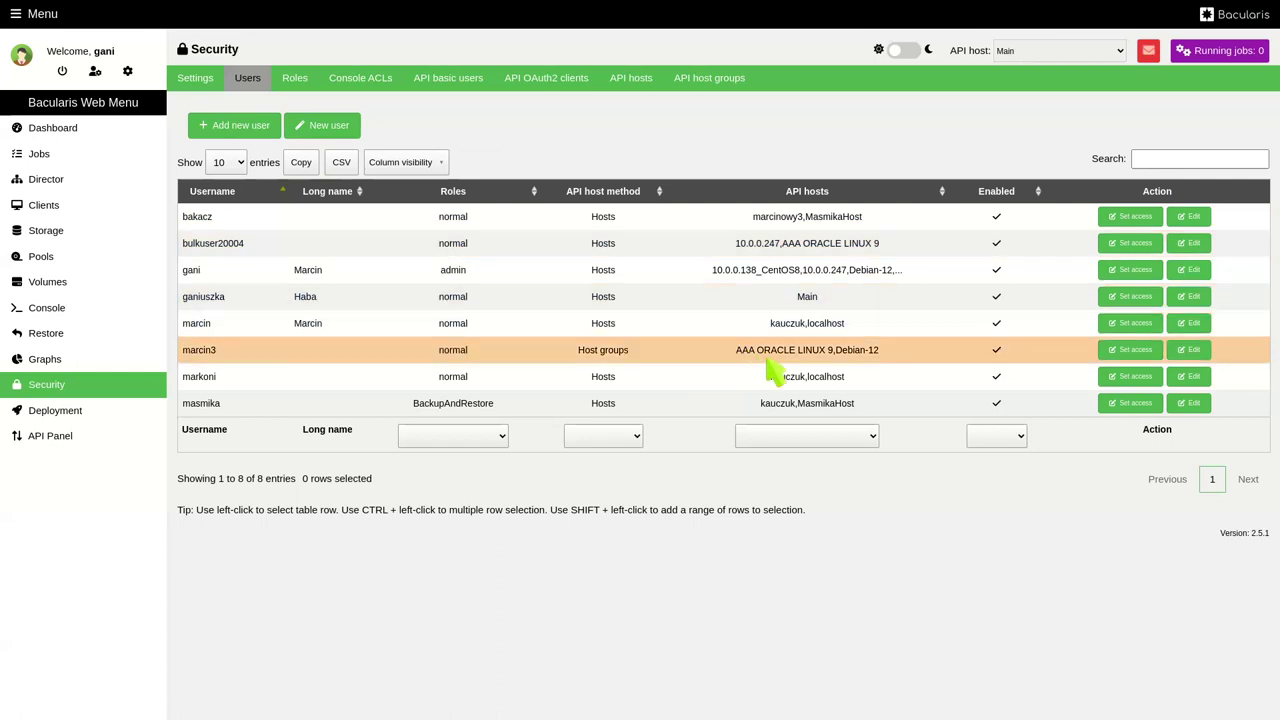
left_click(1130, 404)
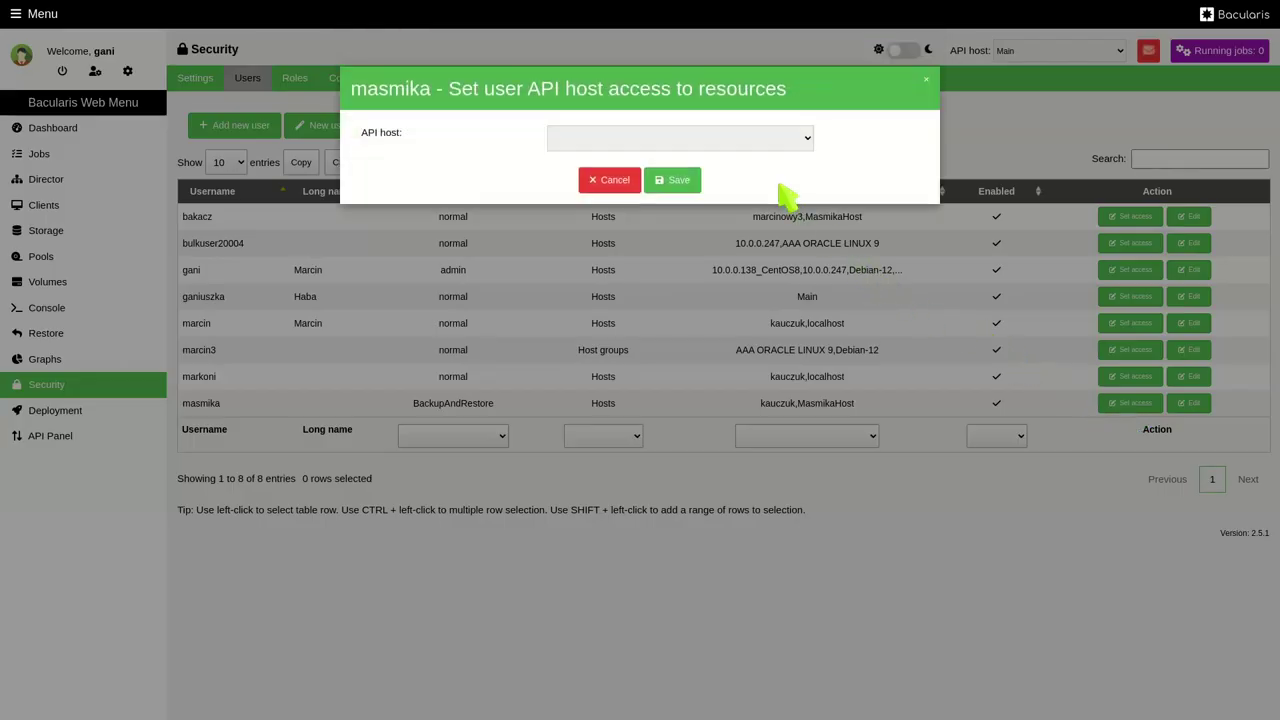
left_click(730, 142)
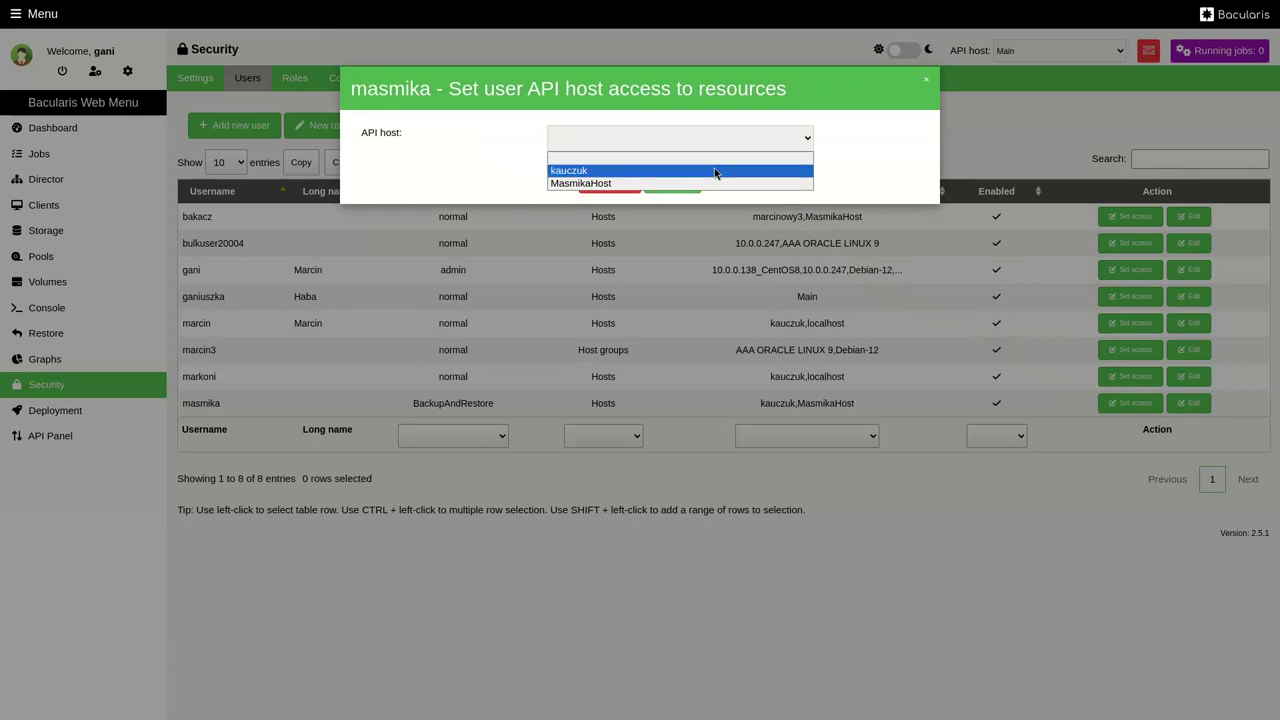
left_click(716, 172)
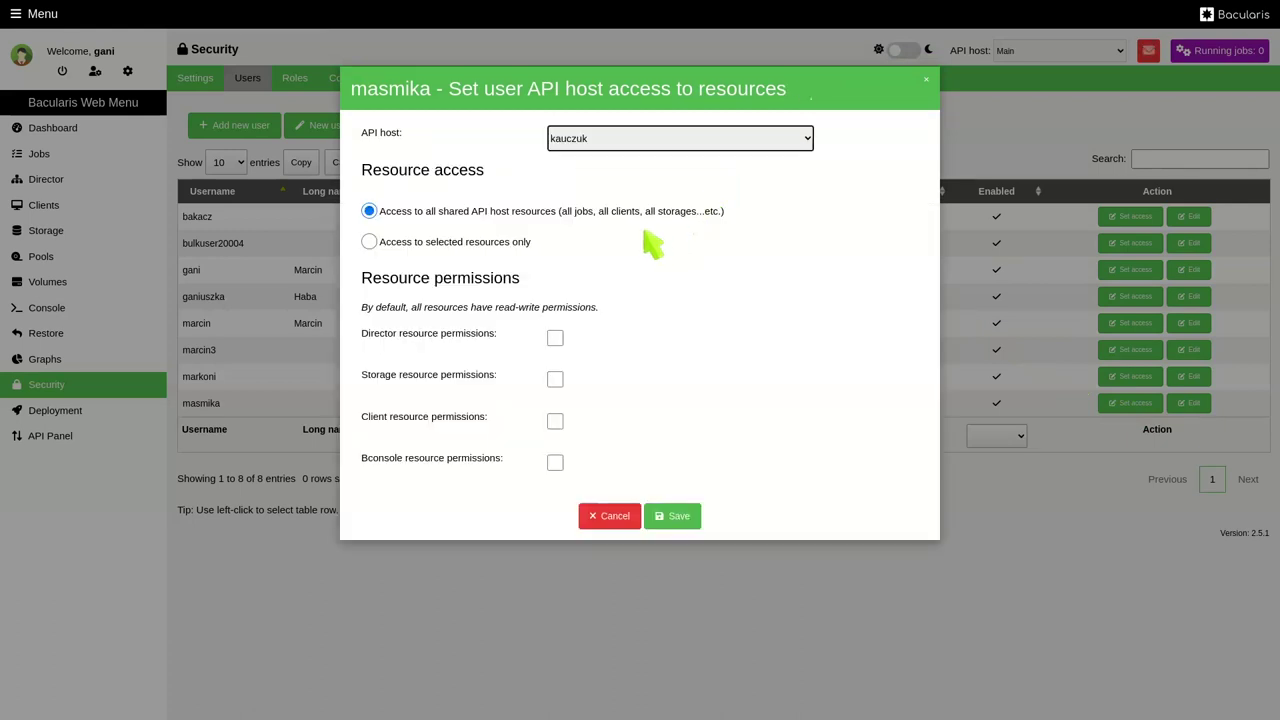
Limit access to selected resources: jobs bacularis-repos and baculum-repos, with Director resource permissions enabled.
left_click(369, 242)
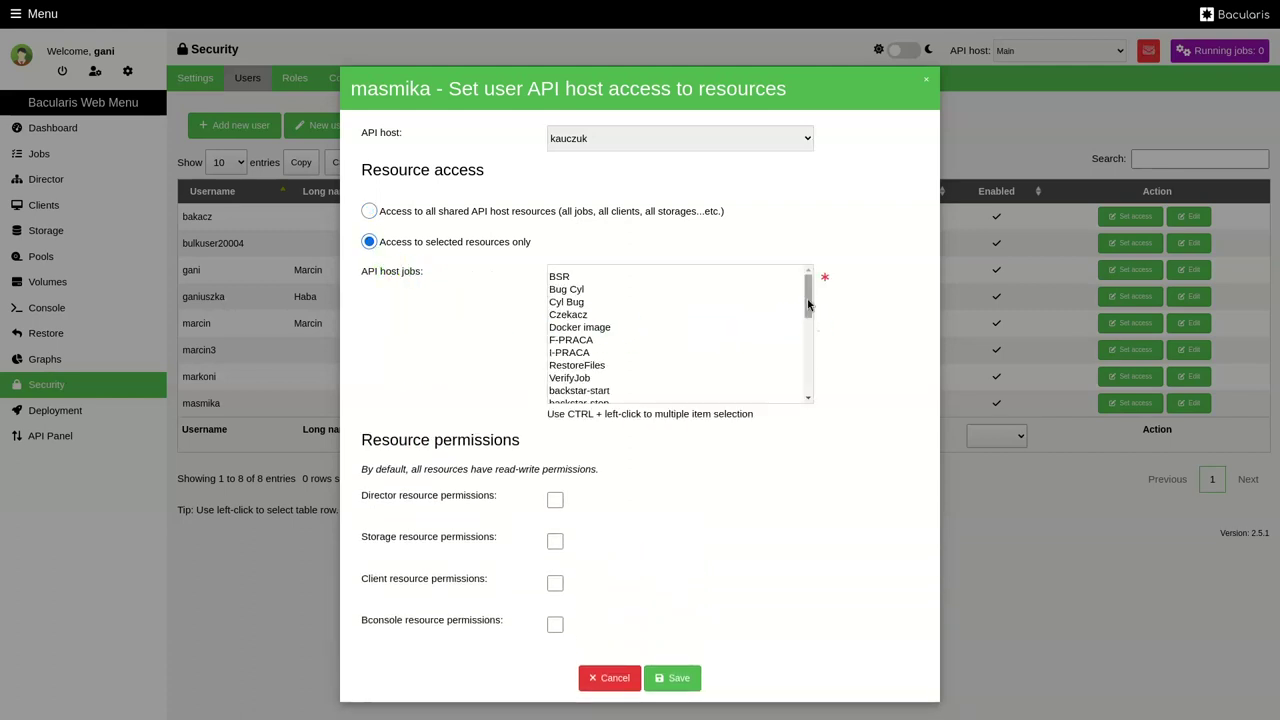
left_click_drag(809, 302, 809, 327)
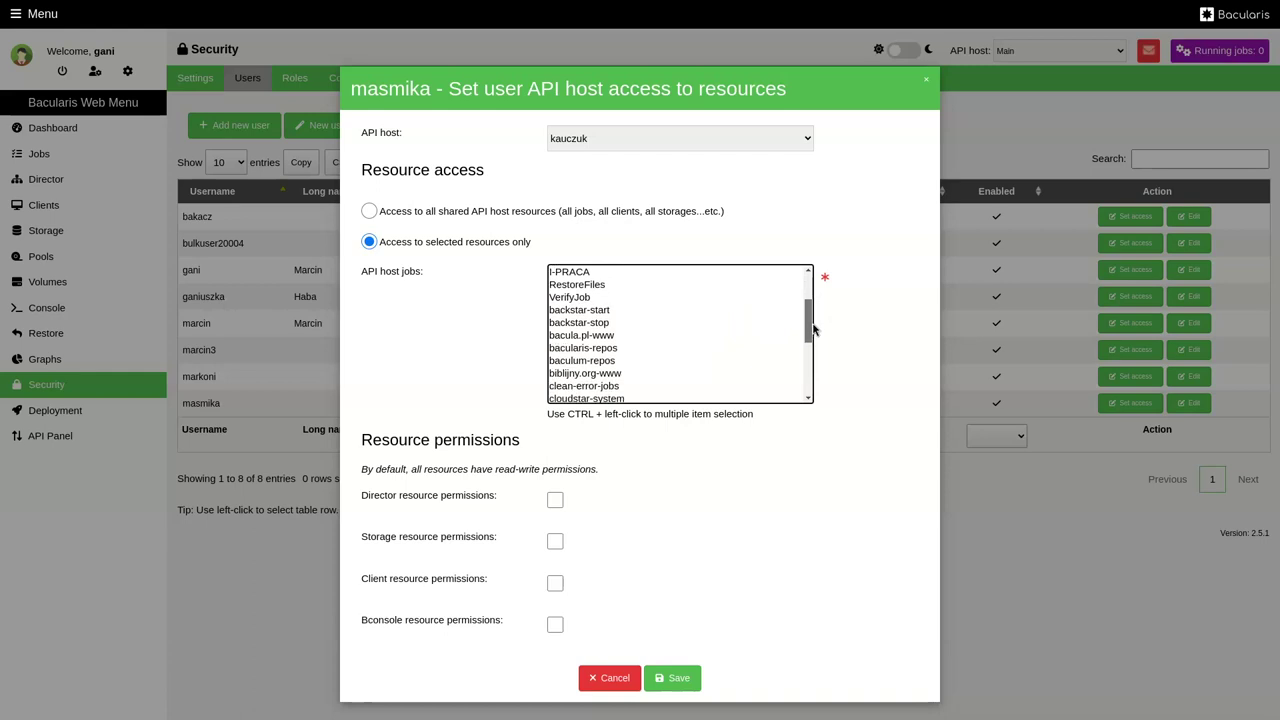
left_click(614, 349)
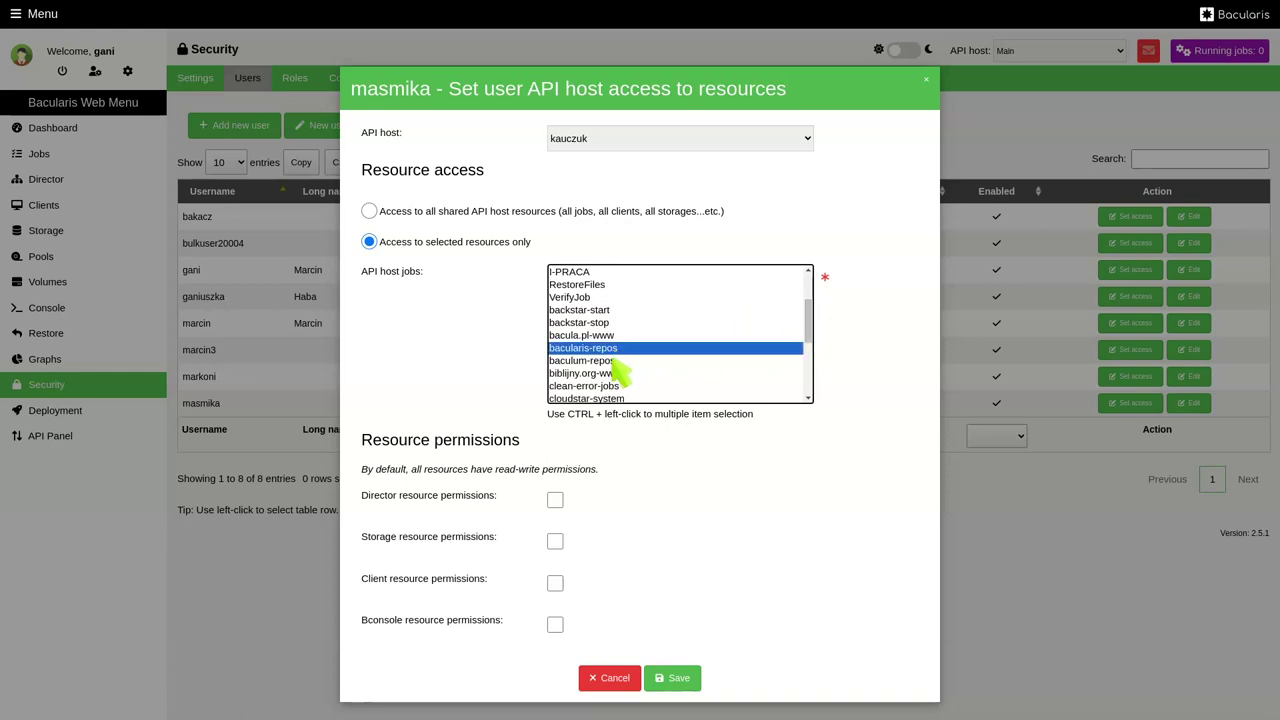
left_click(614, 362, "ctrl")
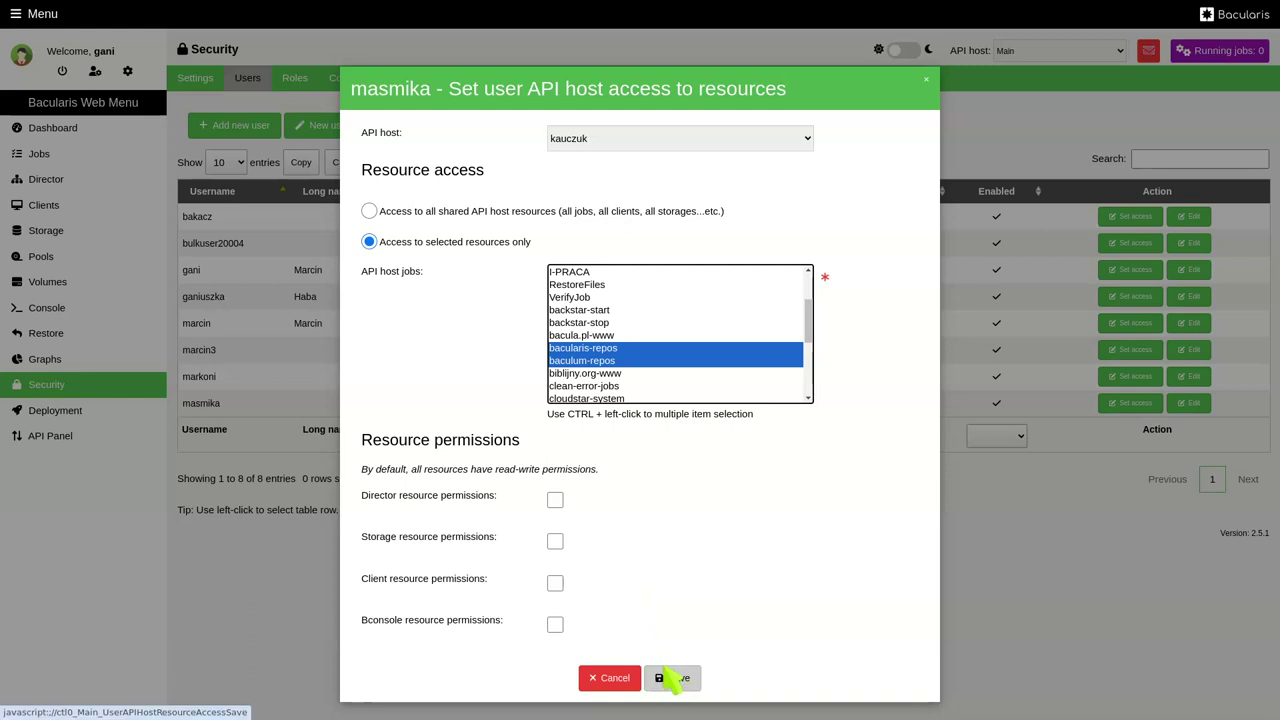
left_click(555, 500)
scroll(603, 524, "down", 3)
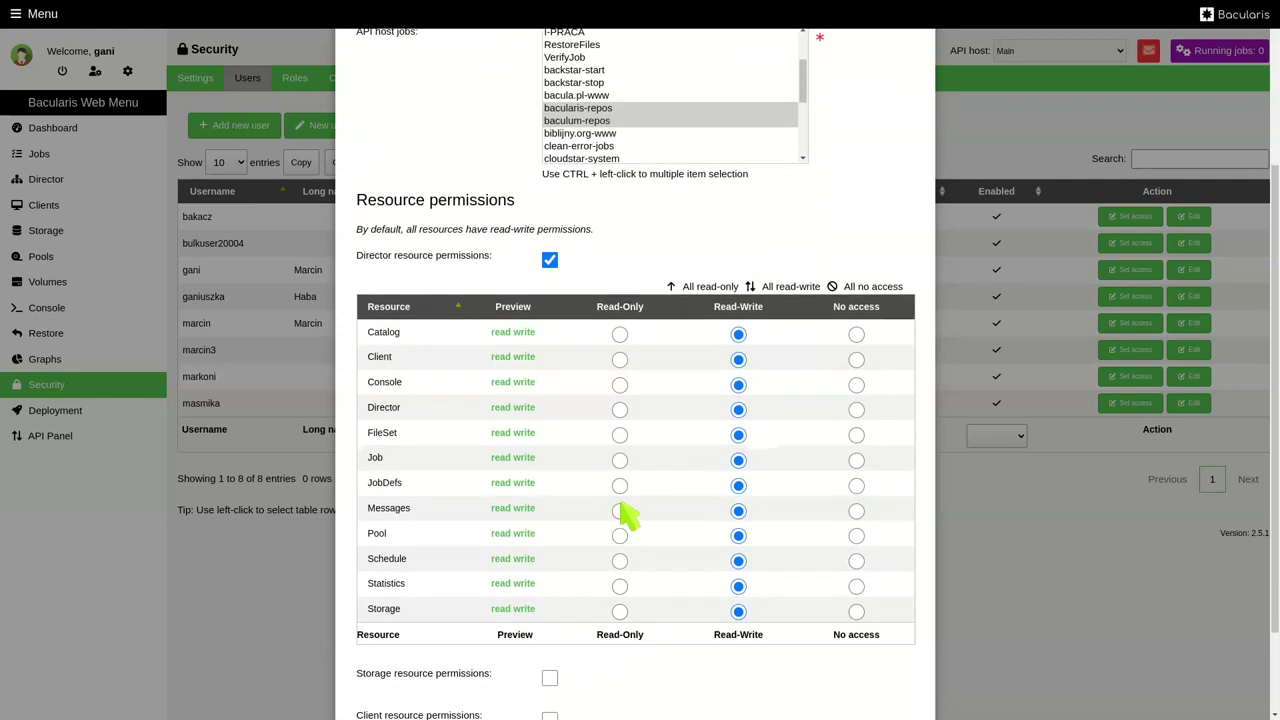
Make all Director resources read-only, save the access settings and close the dialog.
left_click(712, 288)
scroll(720, 314, "down", 2)
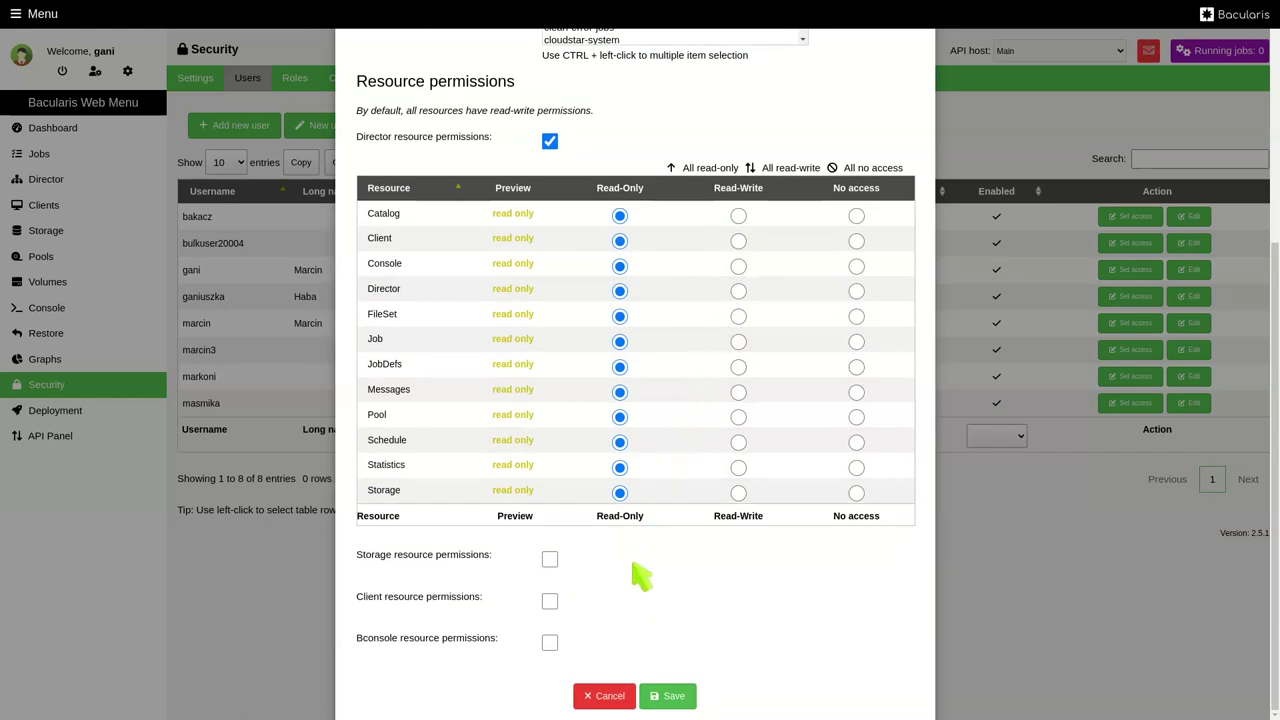
left_click(667, 695)
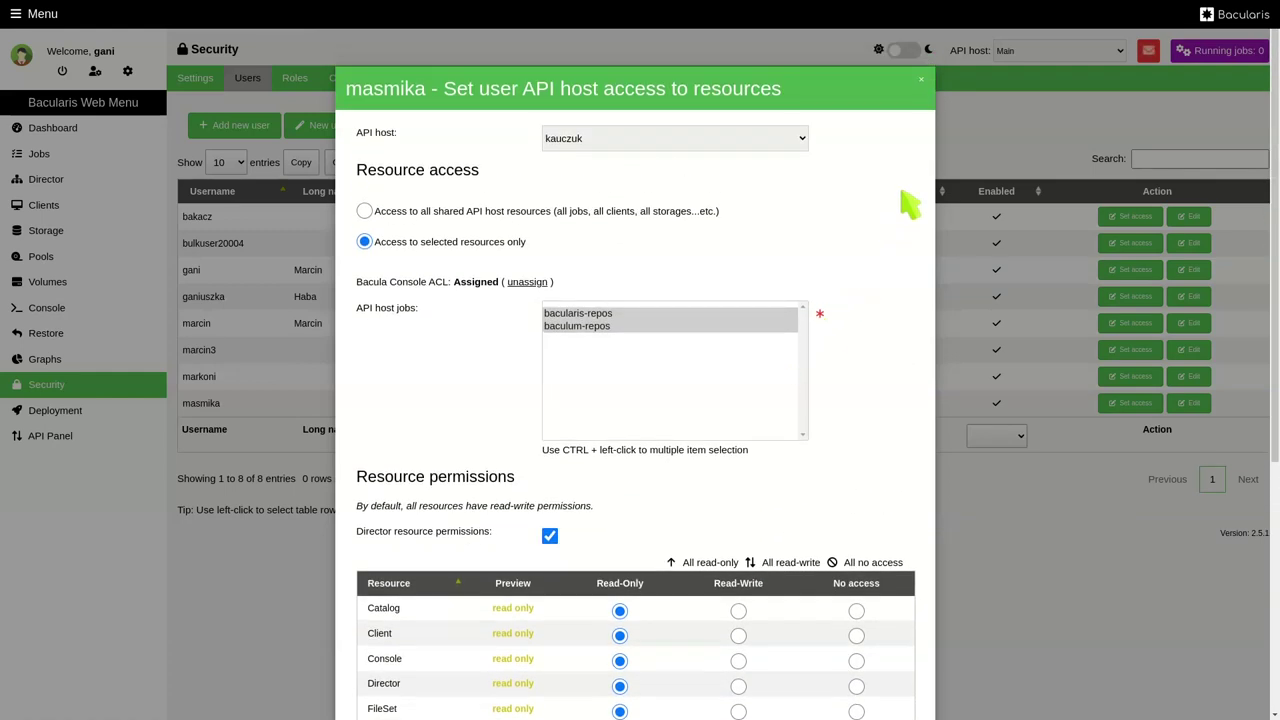
left_click(923, 80)
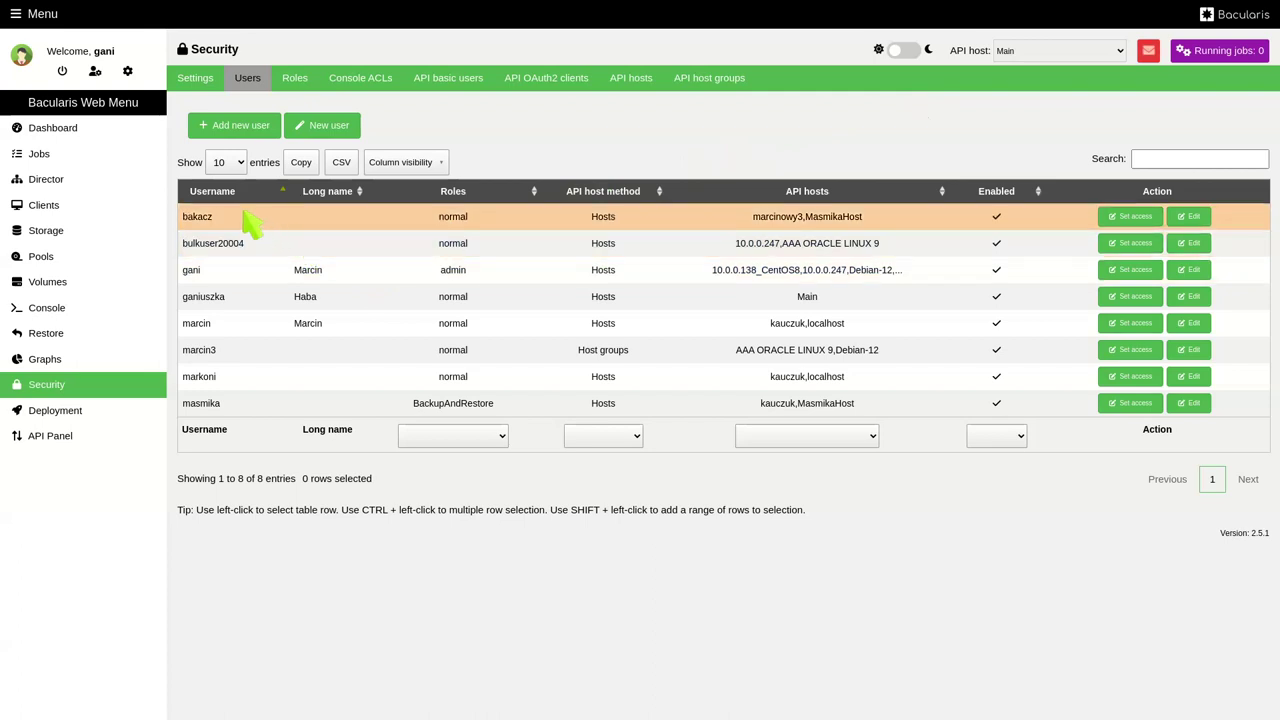
Log out of the administrator account and sign in as the restricted user on API host kauczuk.
left_click(62, 72)
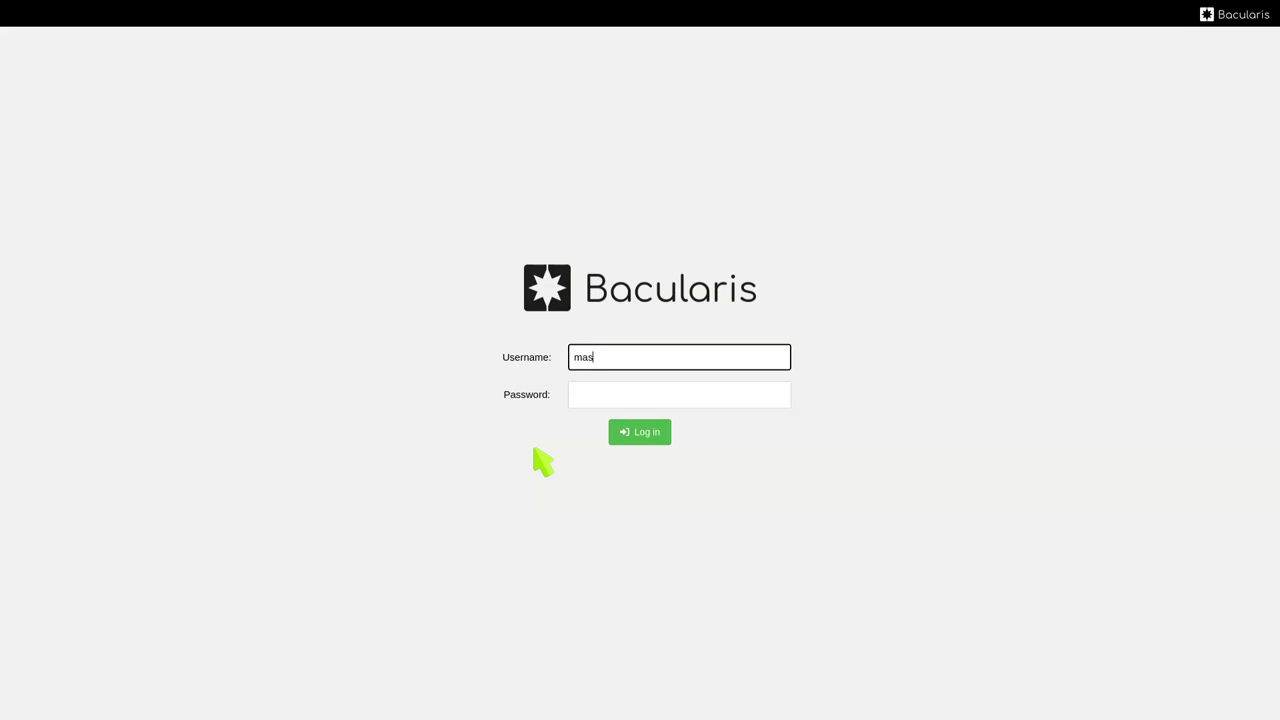
key("Tab")
type("••")
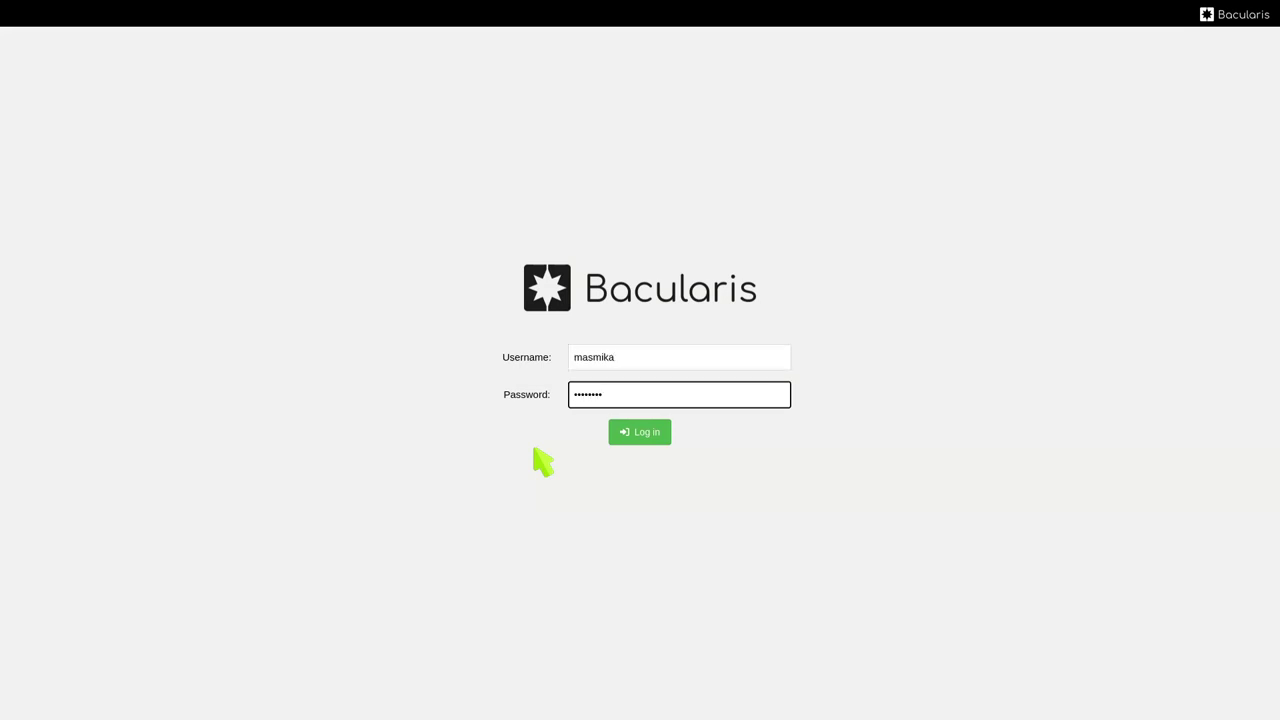
type("••••••")
left_click(626, 436)
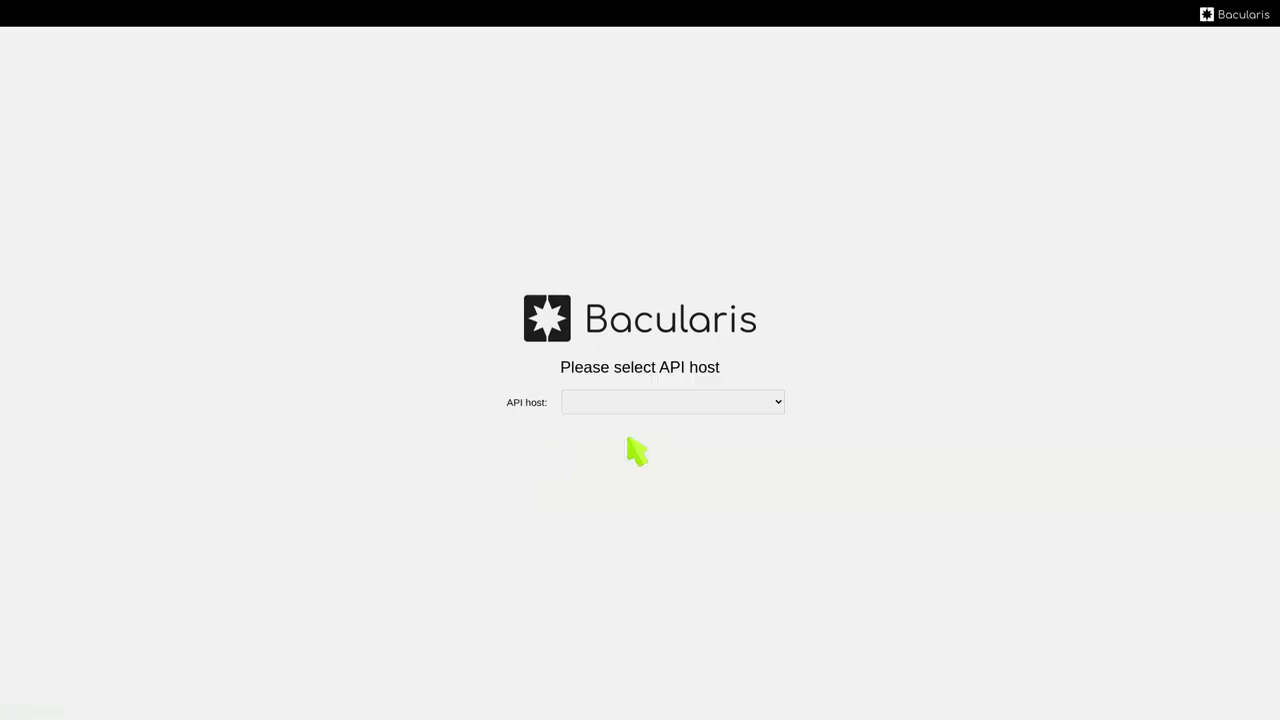
left_click(633, 407)
left_click(628, 433)
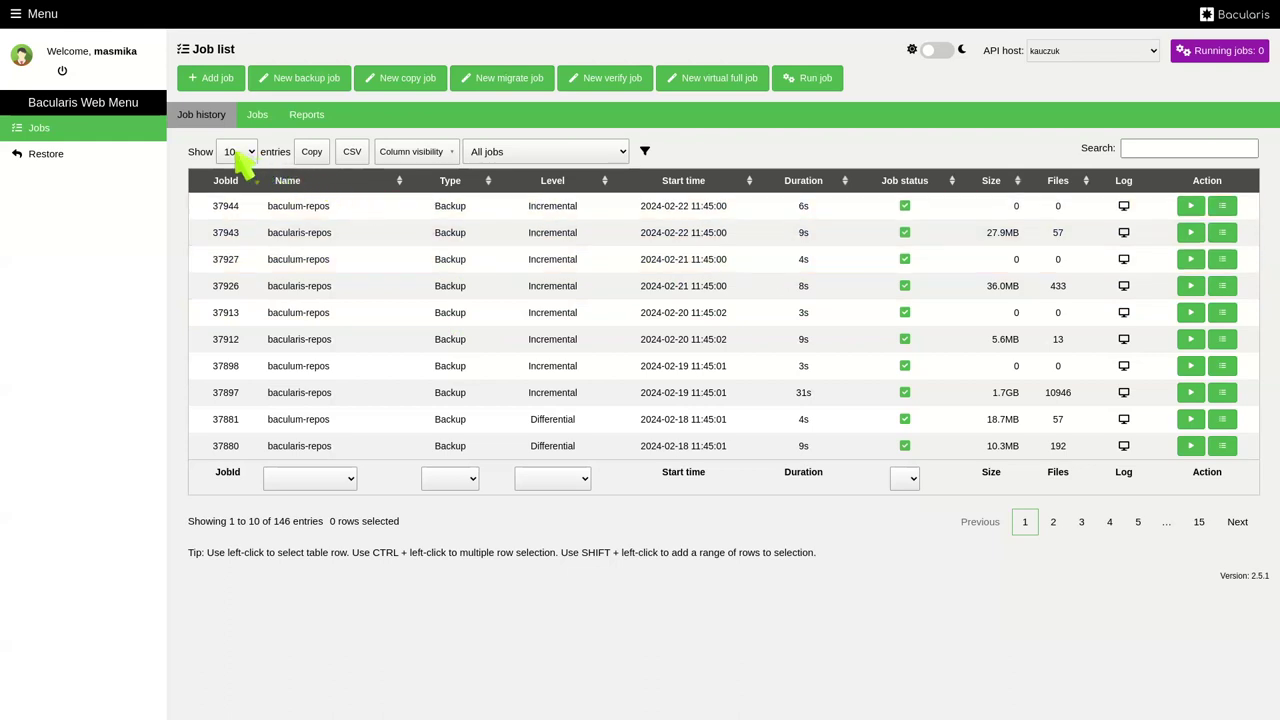
left_click(90, 153)
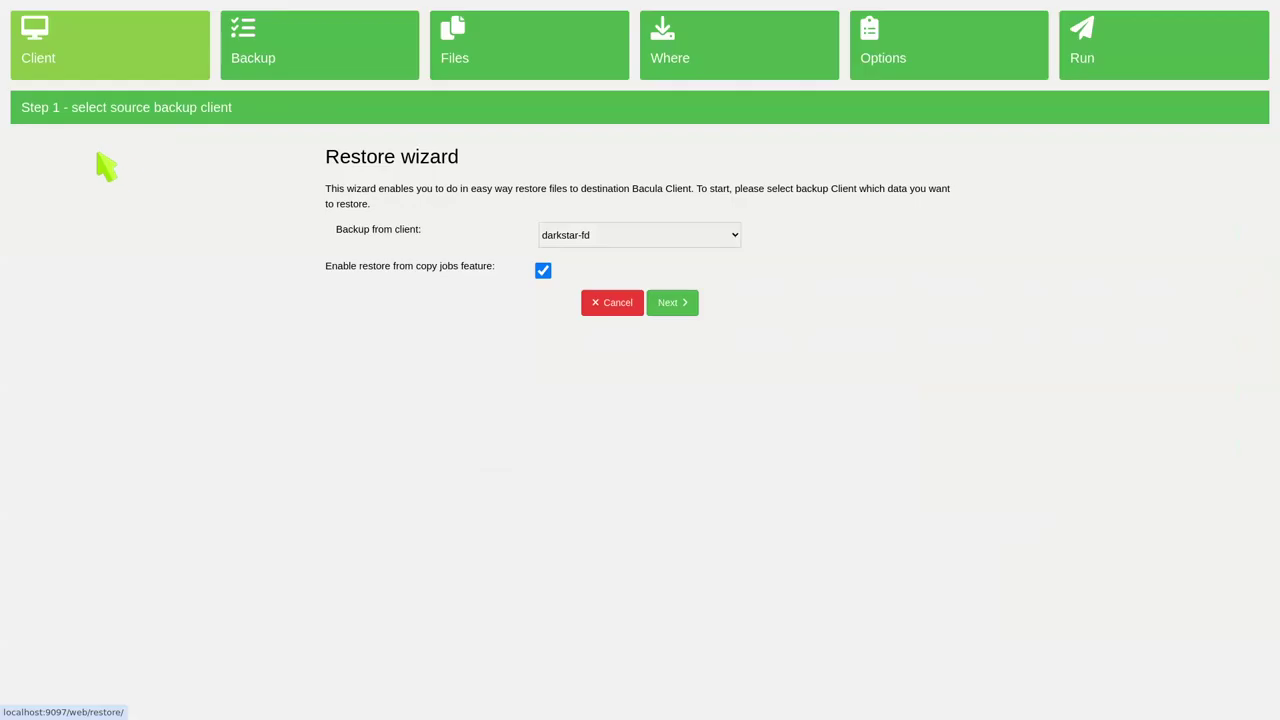
left_click(577, 234)
left_click(630, 255)
left_click(672, 303)
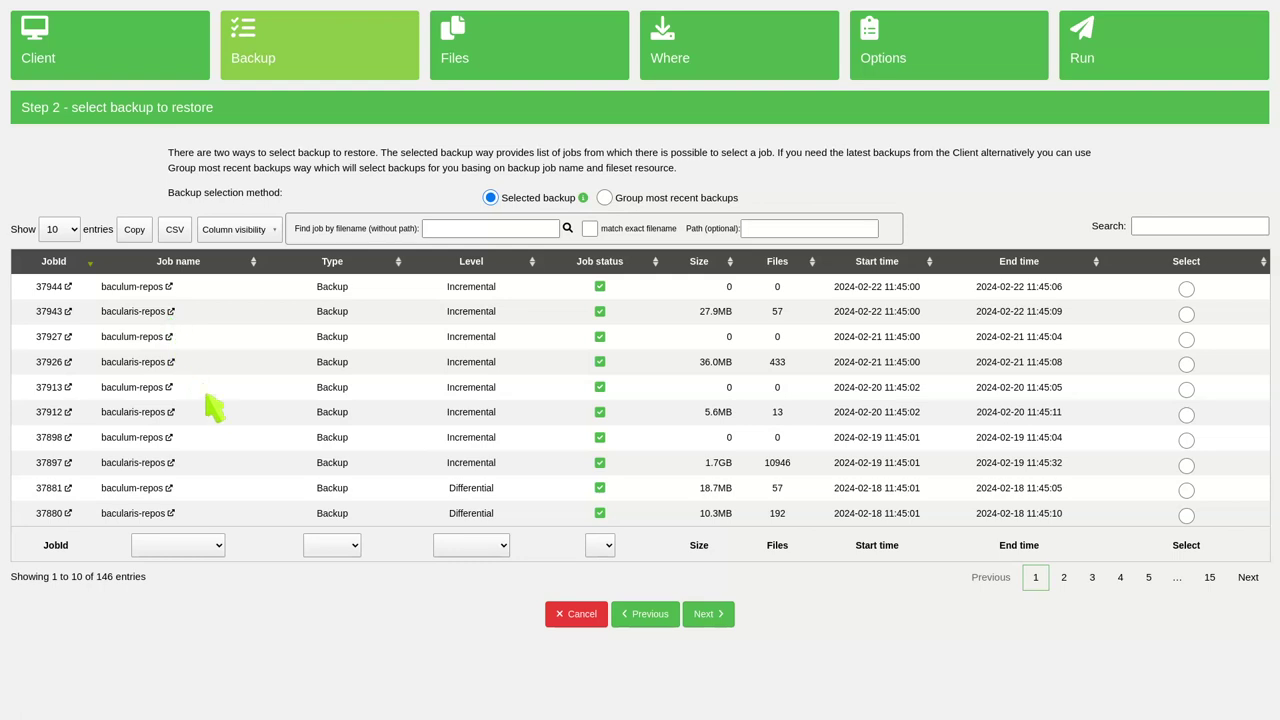
left_click(572, 614)
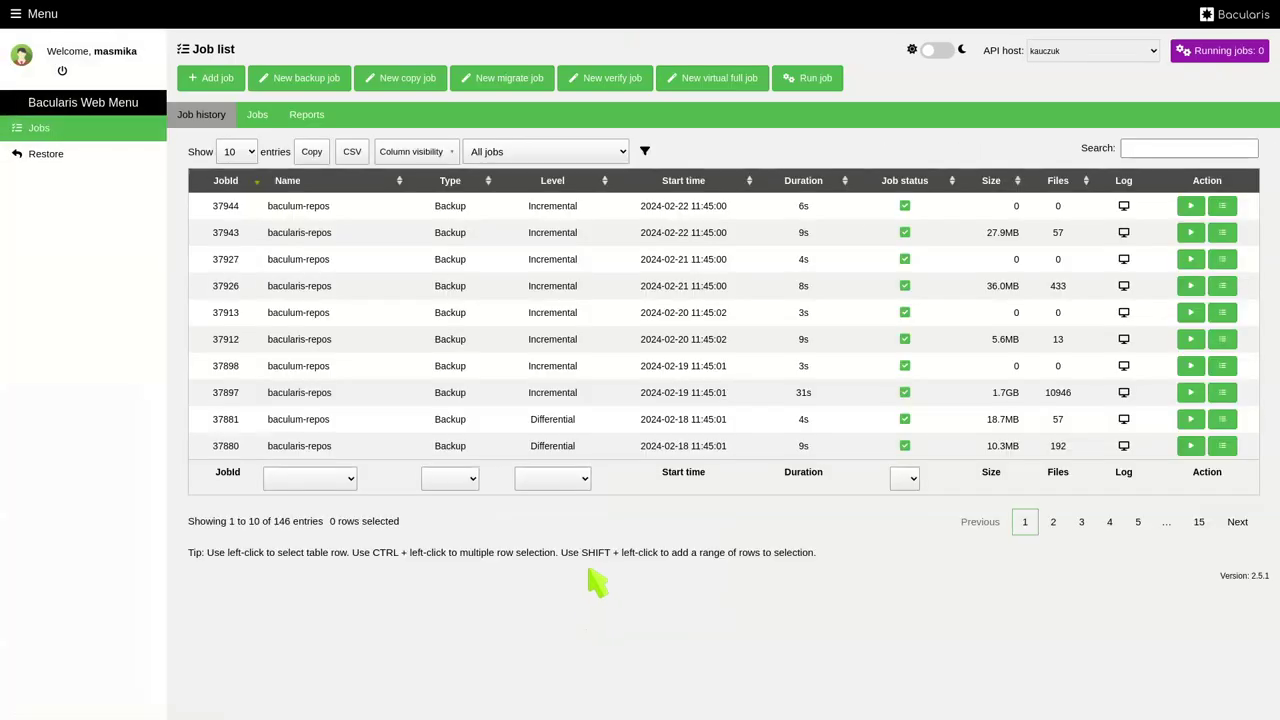
Try saving the baculum-repos configuration from job 37927's Configure job tab, getting Error 96.
left_click(1223, 259)
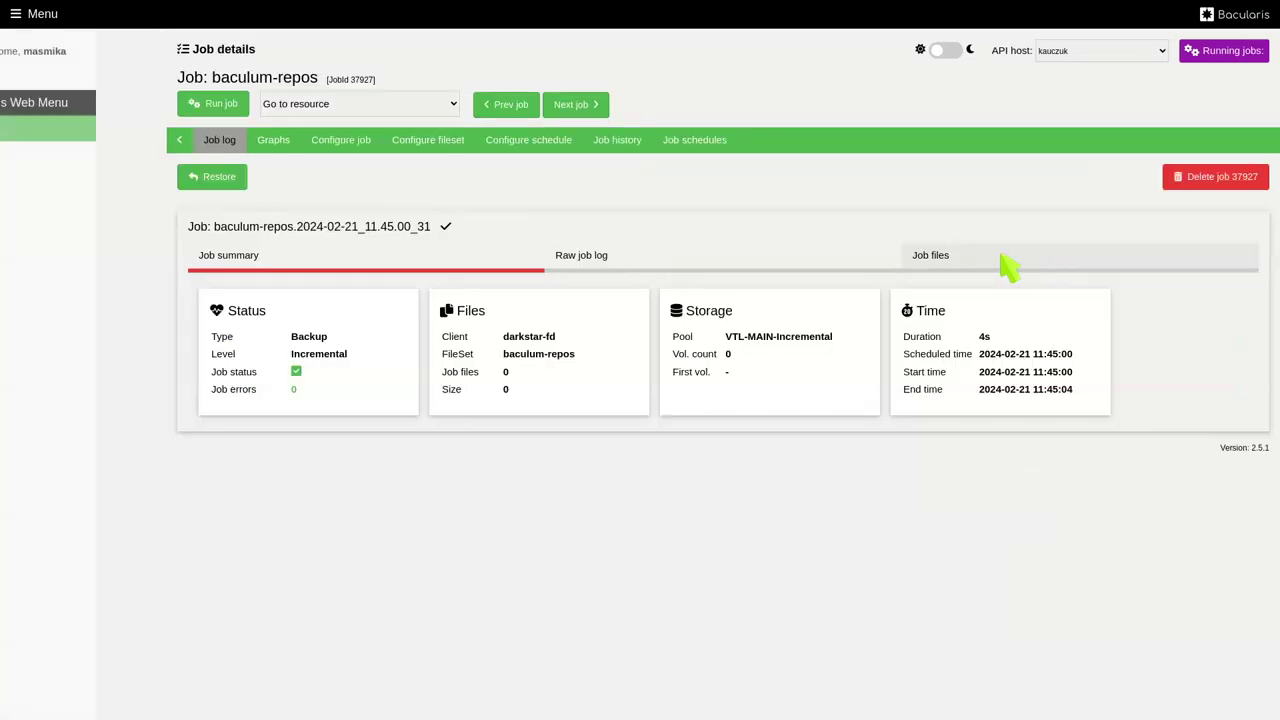
left_click(345, 145)
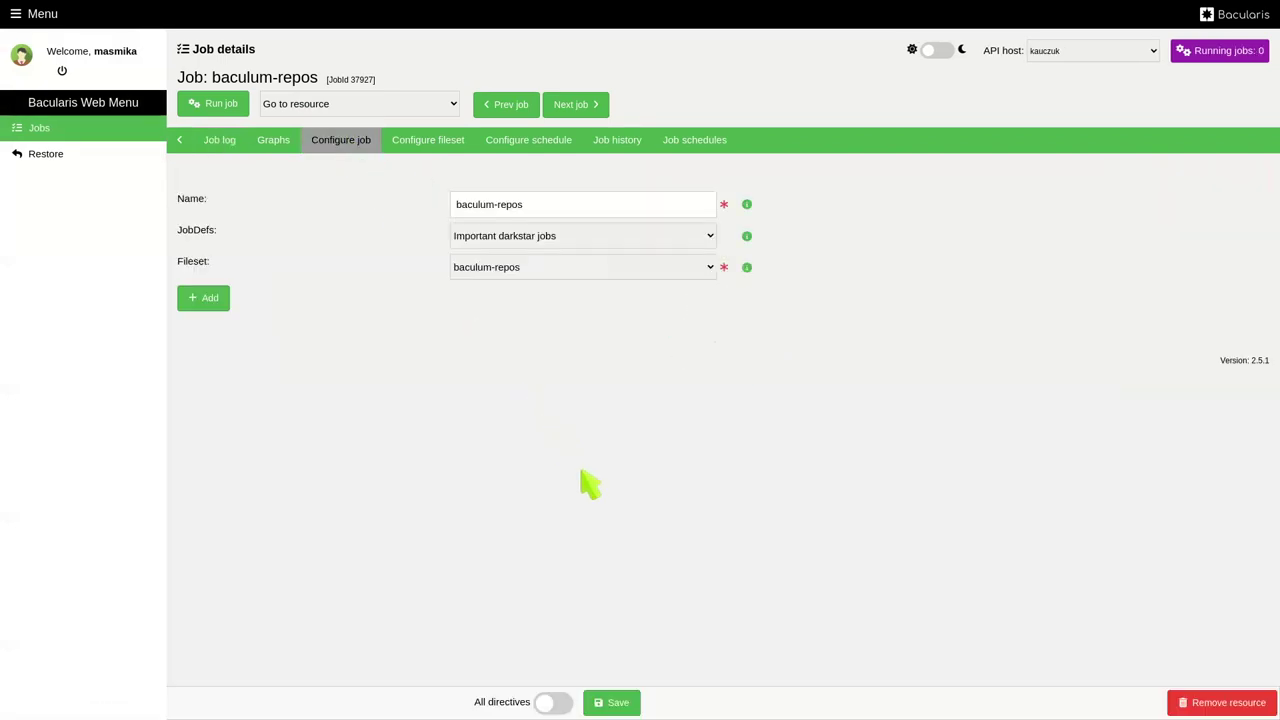
left_click(598, 695)
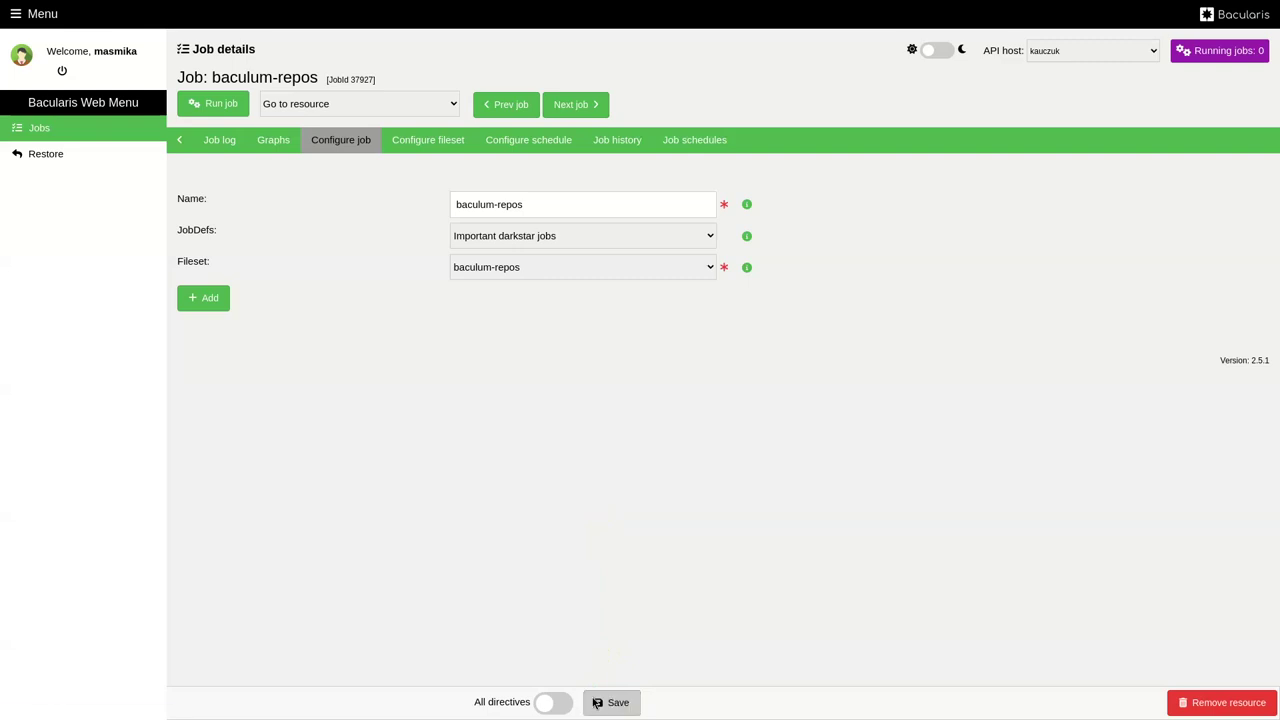